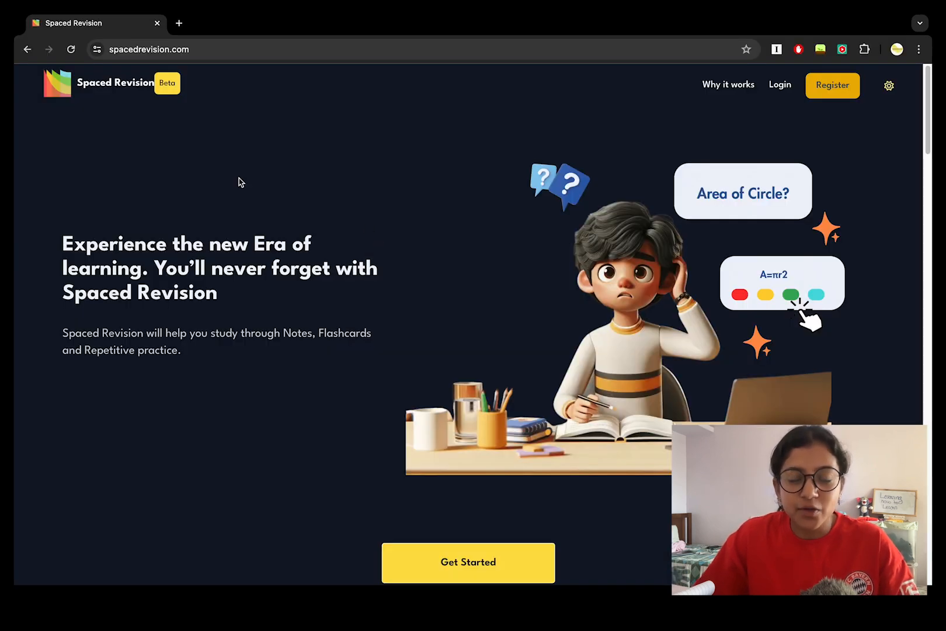
# Look through the explanation of why the study technique works and open the registration form
pyautogui.click(720, 84)
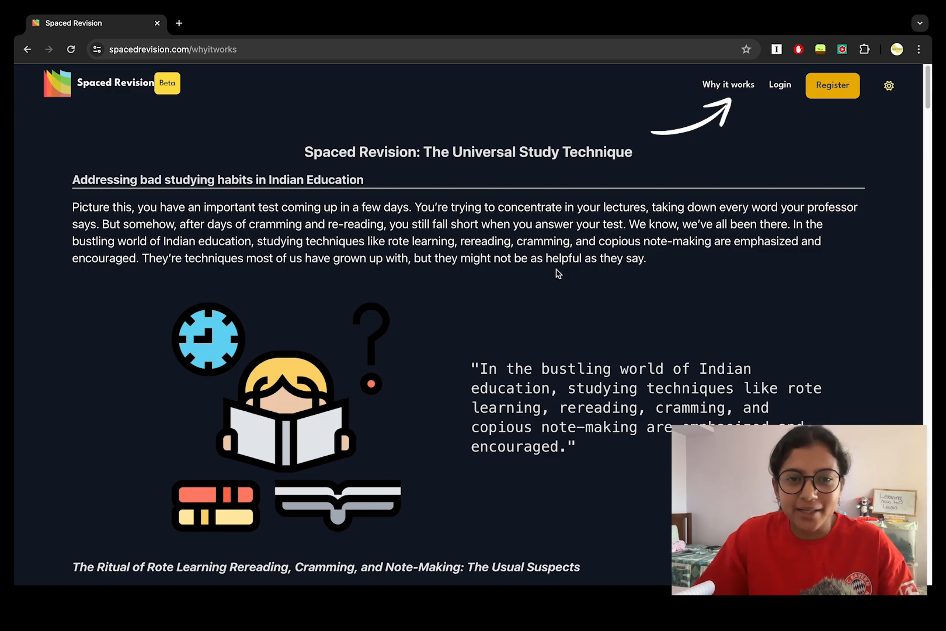
pyautogui.scroll(-5, 557, 272)
pyautogui.scroll(-15, 558, 272)
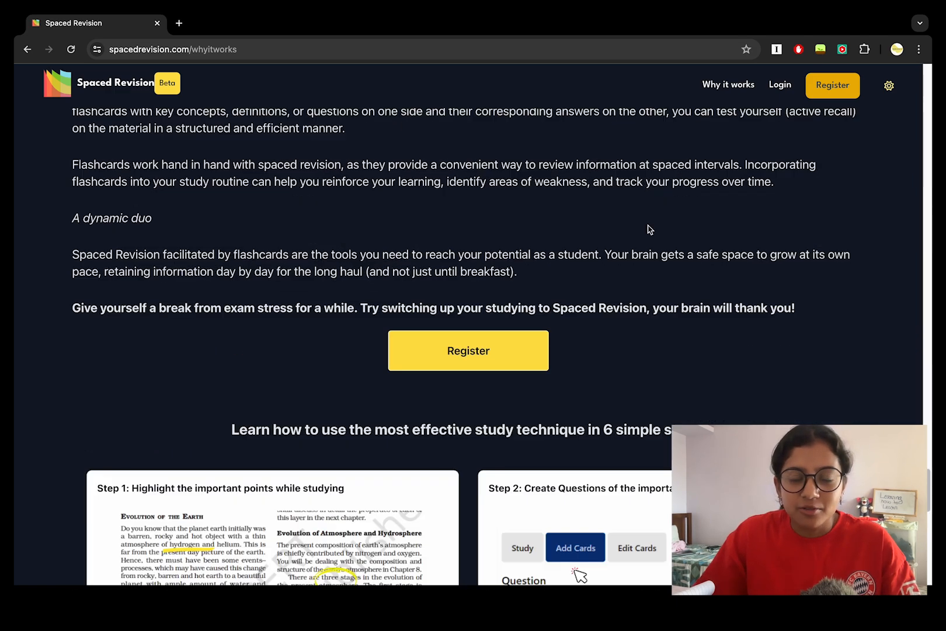
pyautogui.click(483, 349)
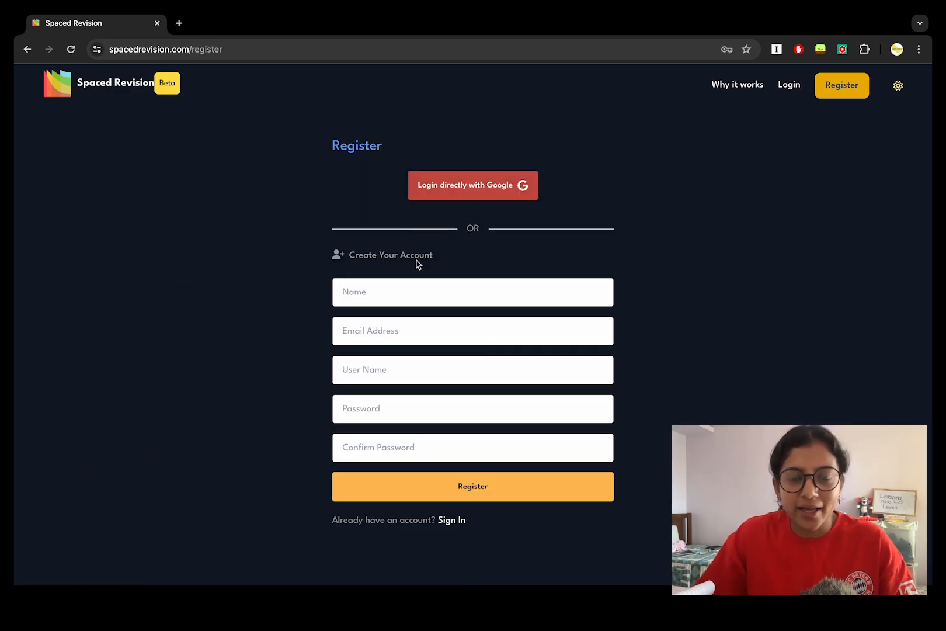
pyautogui.click(367, 295)
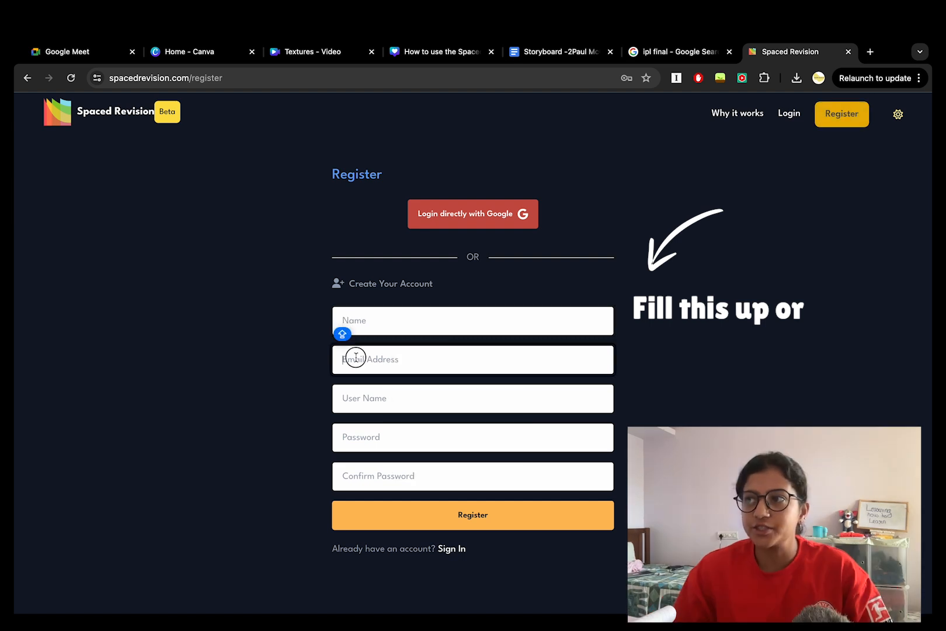
pyautogui.click(362, 397)
pyautogui.click(352, 437)
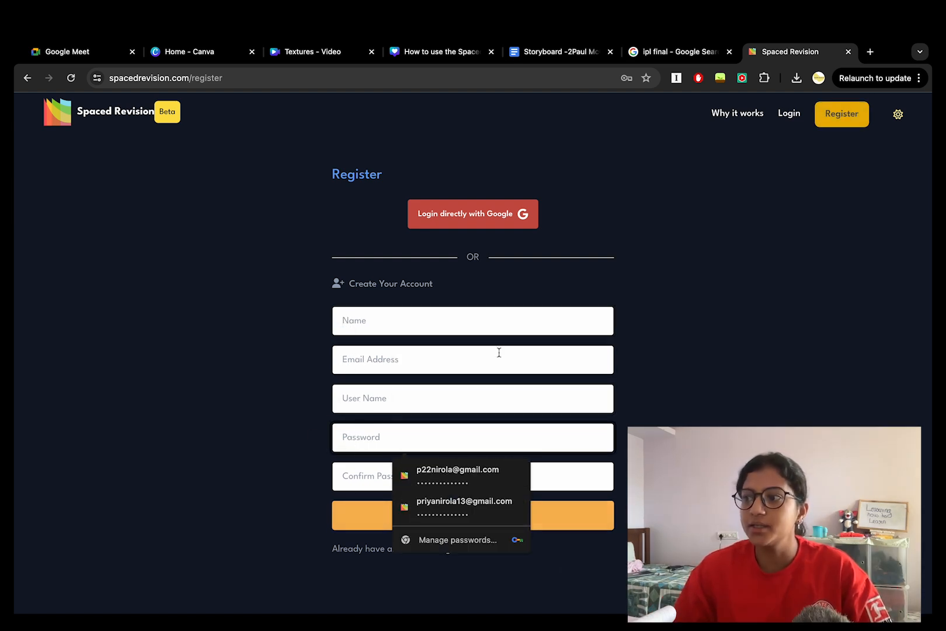
# Log in directly with Google using one of the listed accounts and continue to the dashboard
pyautogui.click(466, 216)
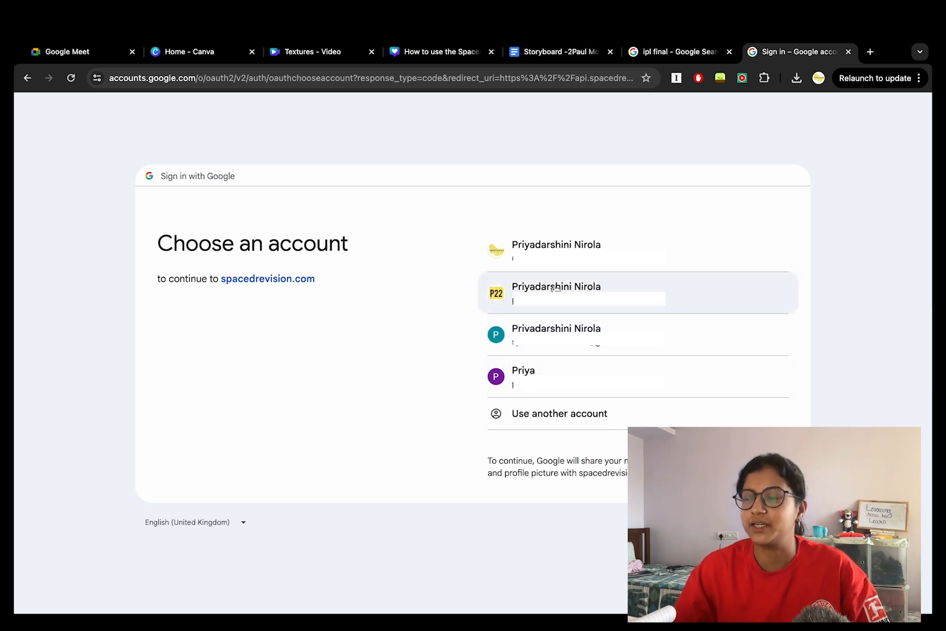
pyautogui.click(559, 265)
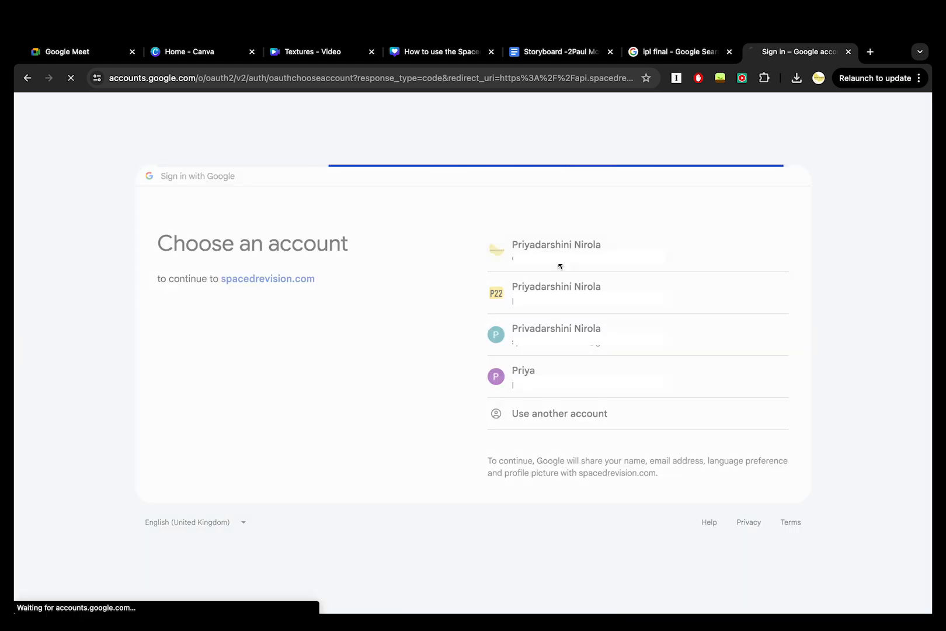
pyautogui.click(597, 421)
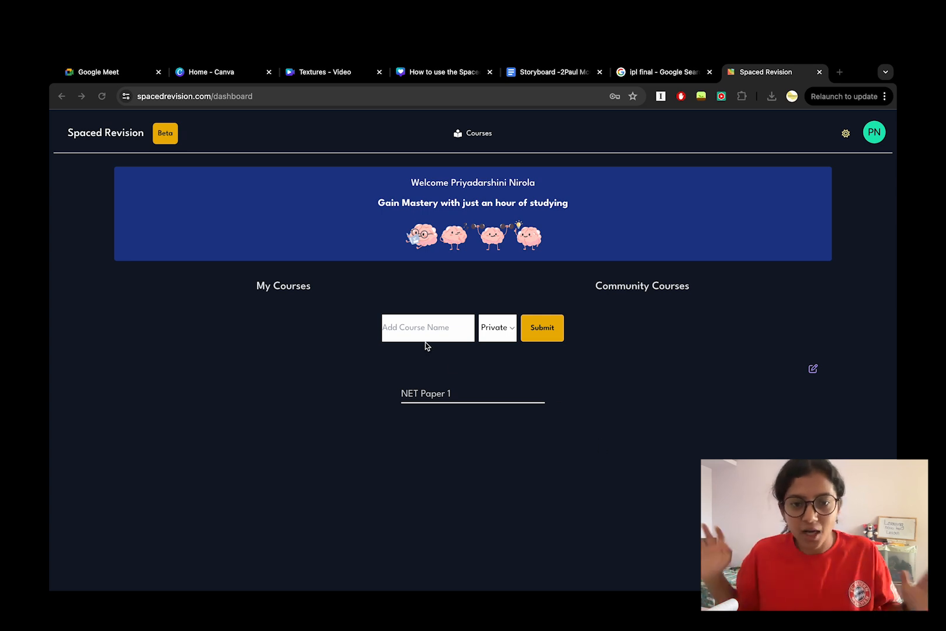
# Add a private course named Economics Net Paper 2
pyautogui.click(420, 324)
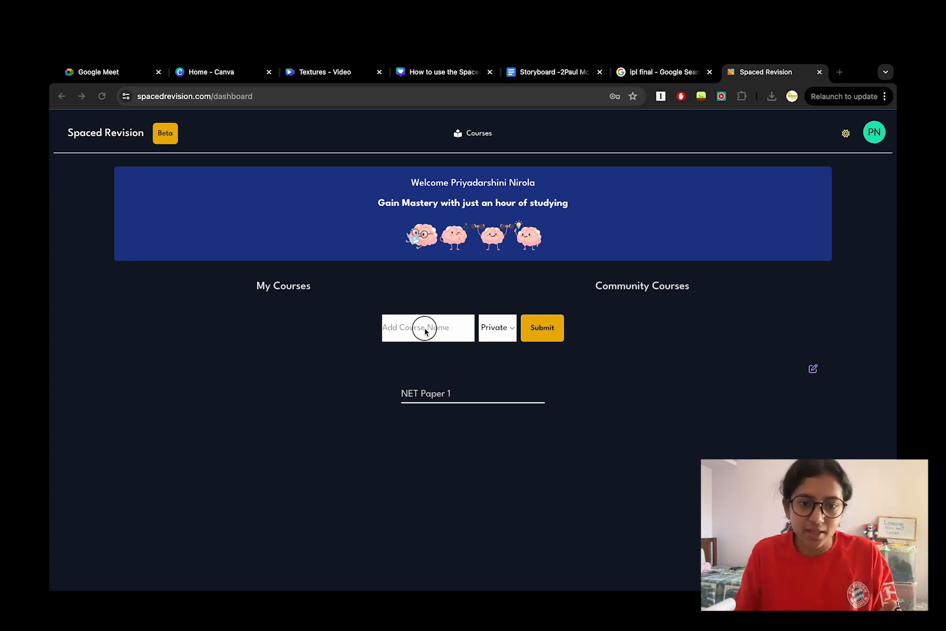
pyautogui.click(391, 331)
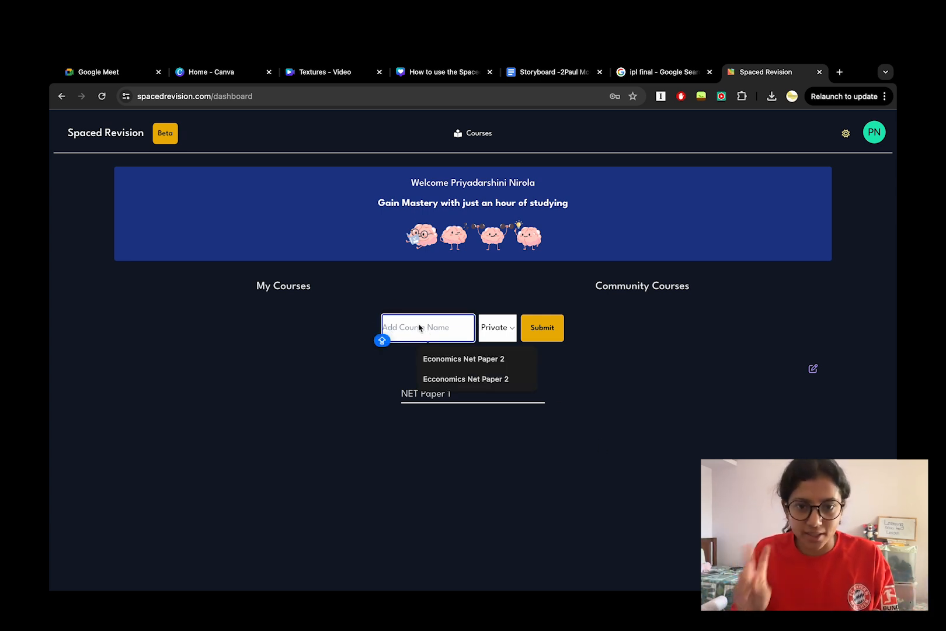
pyautogui.write('E')
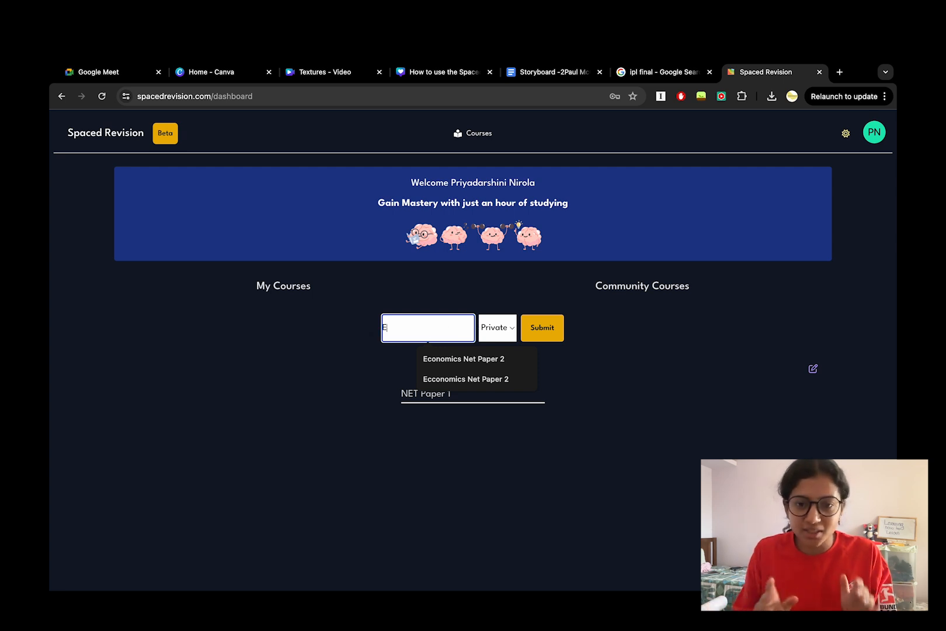
pyautogui.write('conomics Net P')
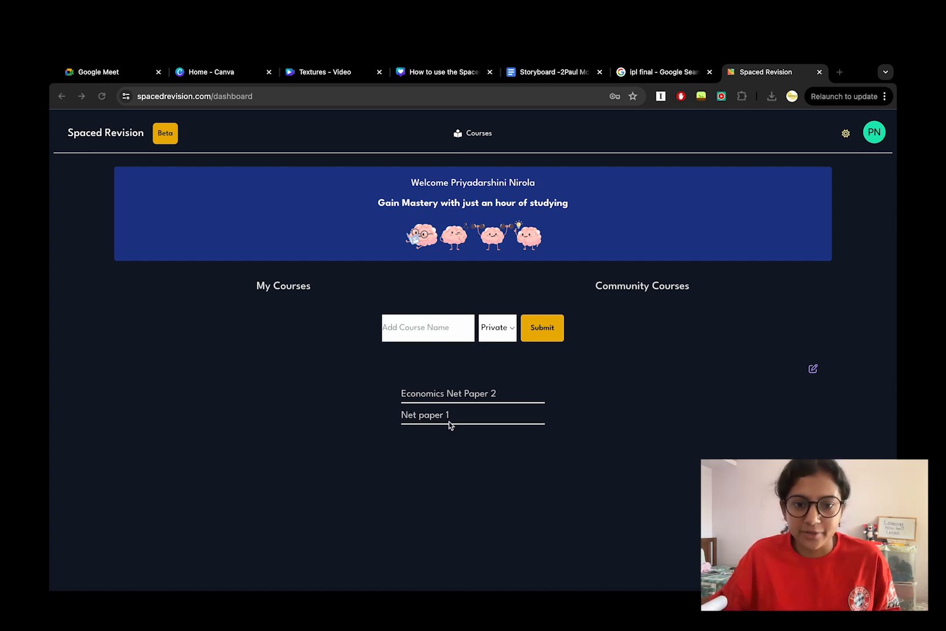
# Open the Net paper 1 course and add Research as a subject
pyautogui.click(432, 417)
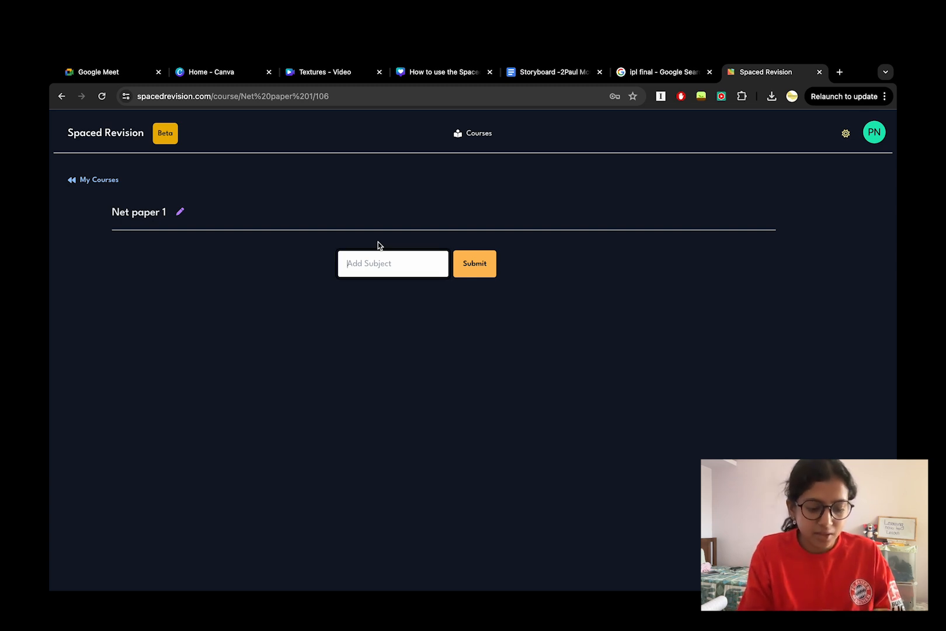
pyautogui.write('Researc')
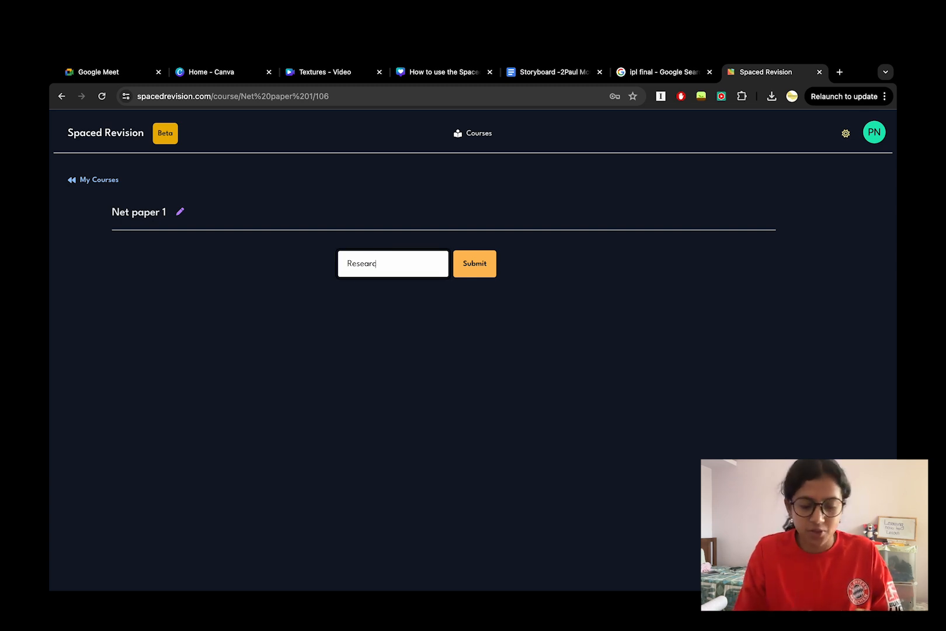
pyautogui.write('h')
pyautogui.click(495, 268)
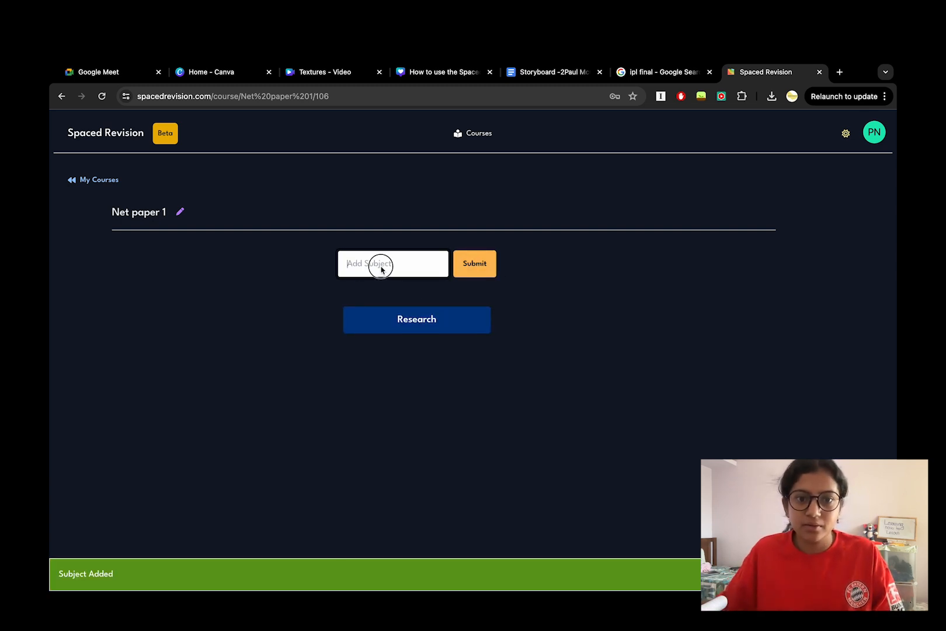
# Add Teaching Aptitude as another subject of the Net paper 1 course
pyautogui.click(383, 269)
pyautogui.write('Teach')
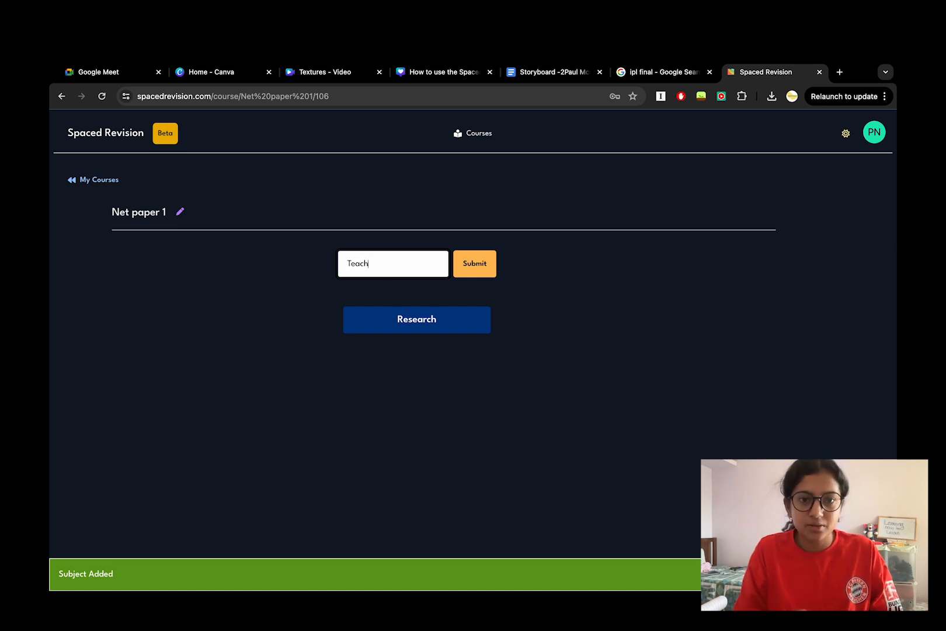
pyautogui.write('ing Aptitude')
pyautogui.press('Return')
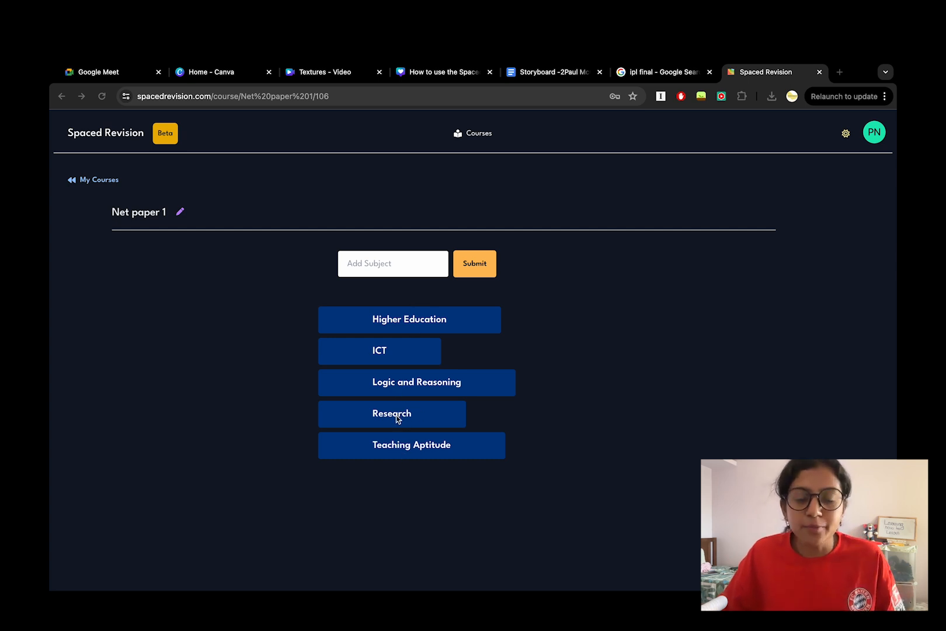
# Add the topics Research as a Process, Research Theories, and Hypothesis Testing and Sampling under the Research subject
pyautogui.click(370, 412)
pyautogui.click(368, 452)
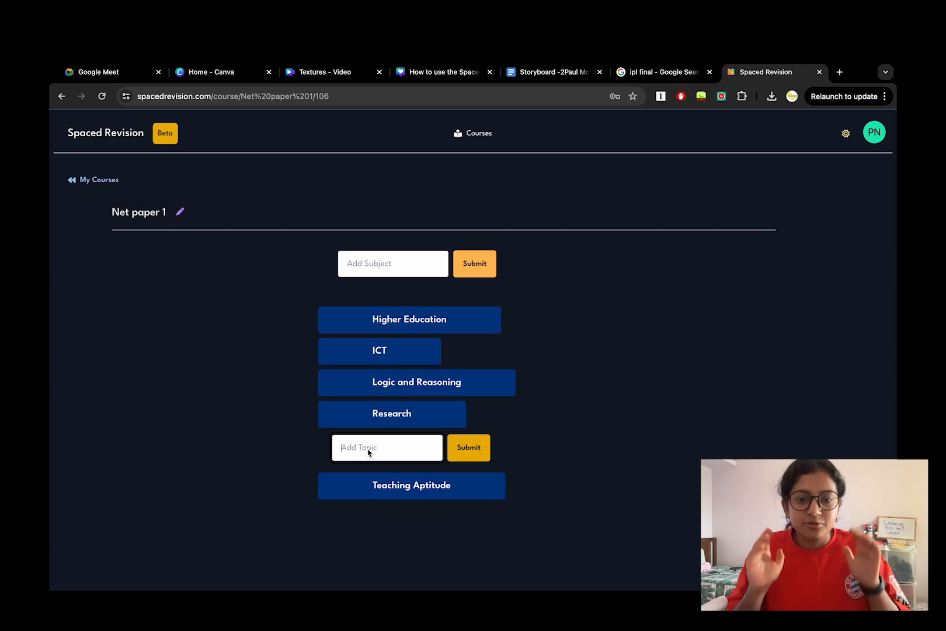
pyautogui.write('Research')
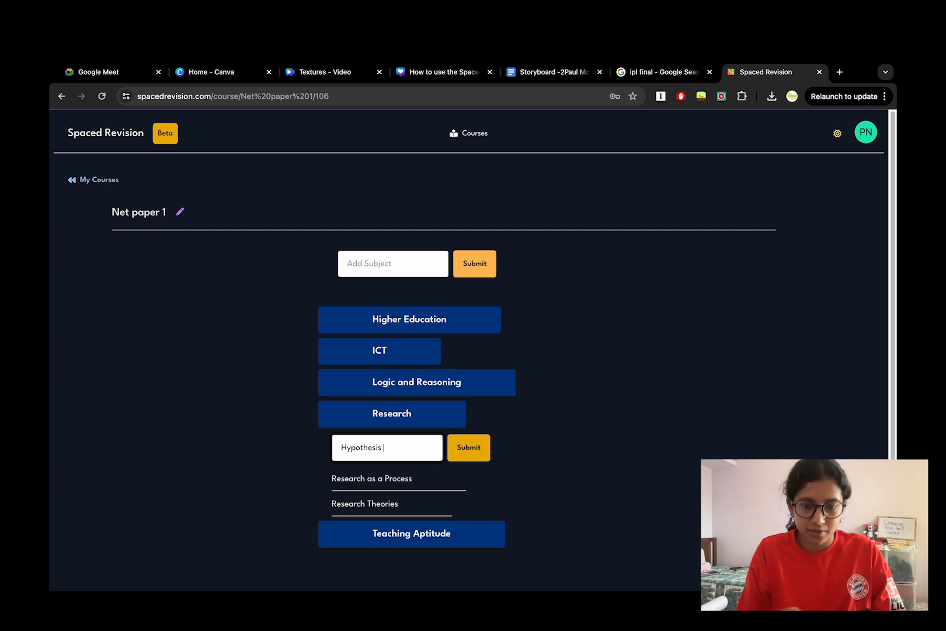
pyautogui.write('ing and Sampling')
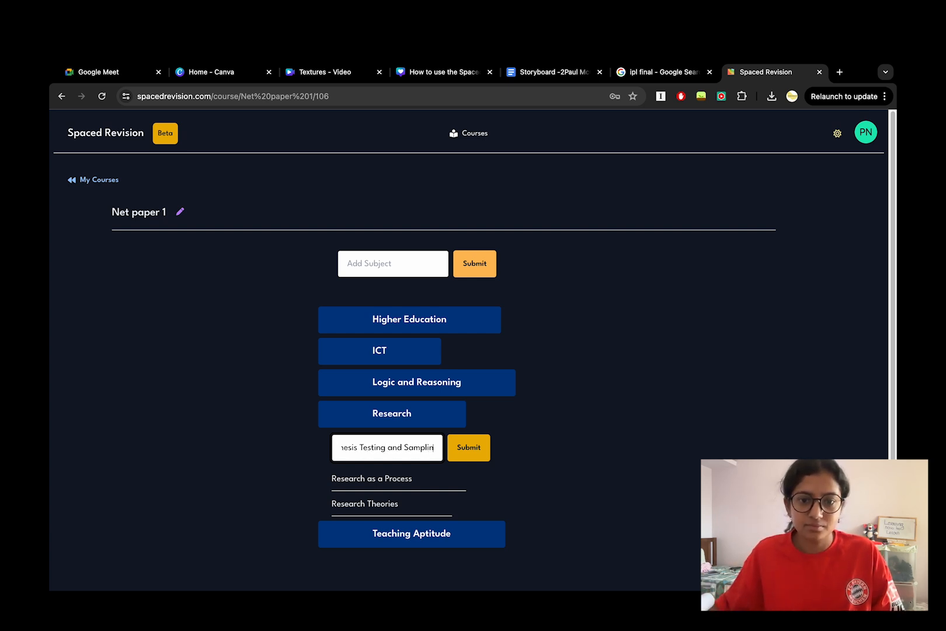
pyautogui.click(468, 445)
# Replace the wrongly capitalised new topic name eTHICS under Research with a name starting with R
pyautogui.write('eTHICS')
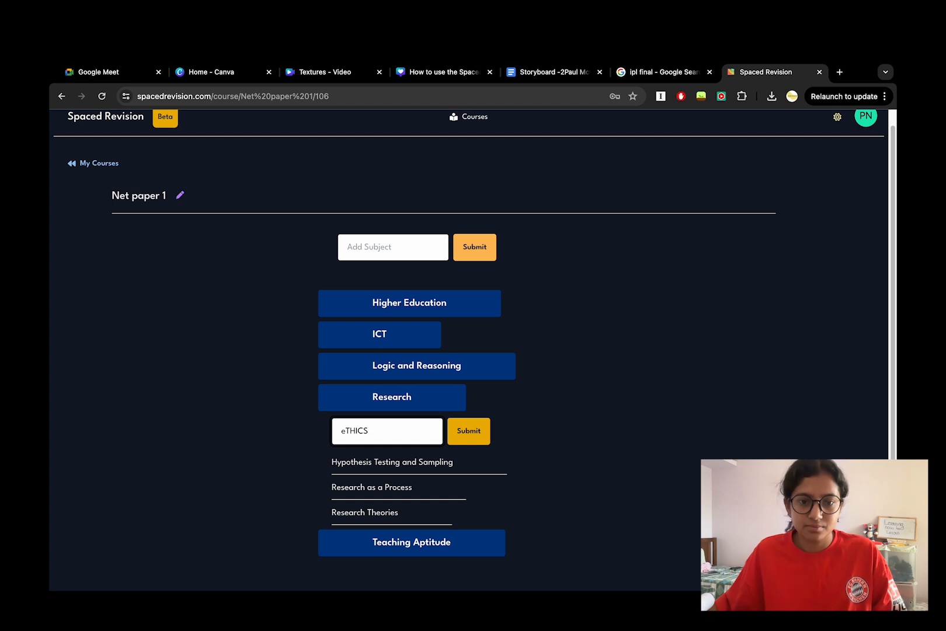
pyautogui.press('BackSpace')
pyautogui.press('BackSpace')
pyautogui.press('BackSpace')
pyautogui.press('BackSpace')
pyautogui.press('BackSpace')
pyautogui.press('BackSpace')
pyautogui.write('R')
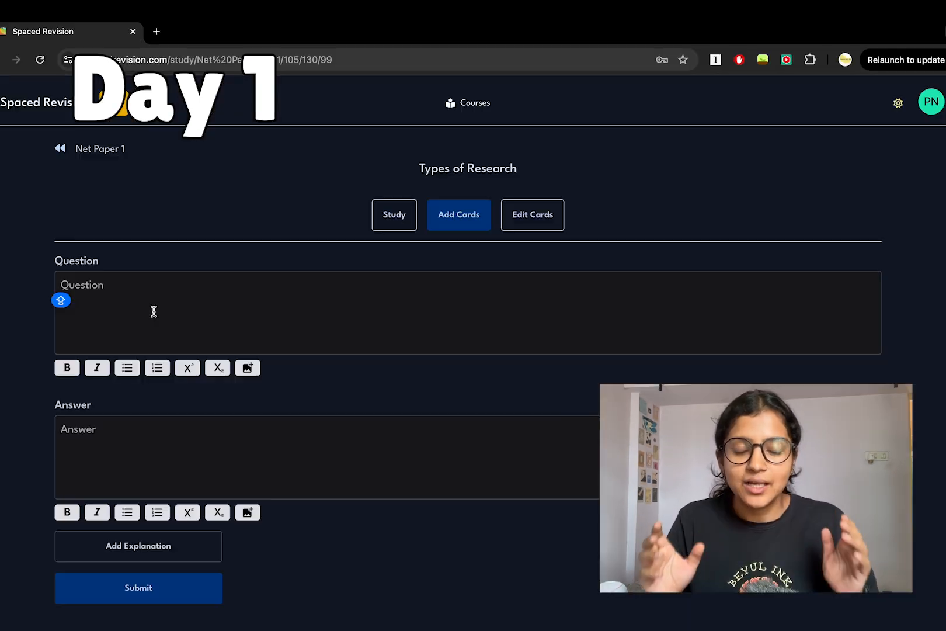
# Enter Descriptive Research as the question of a new card in the Types of Research topic
pyautogui.write('Descr')
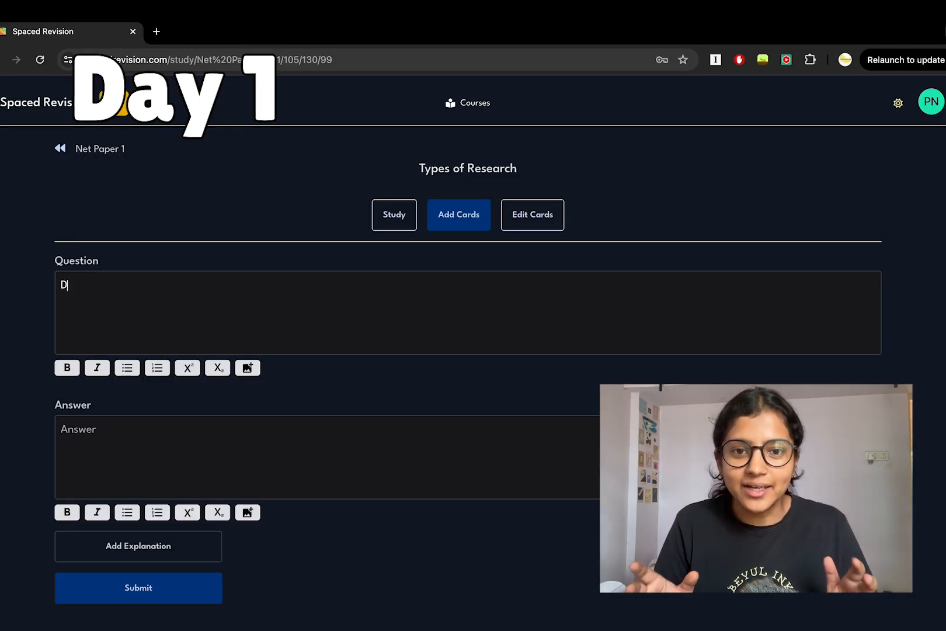
pyautogui.write('iptive Re')
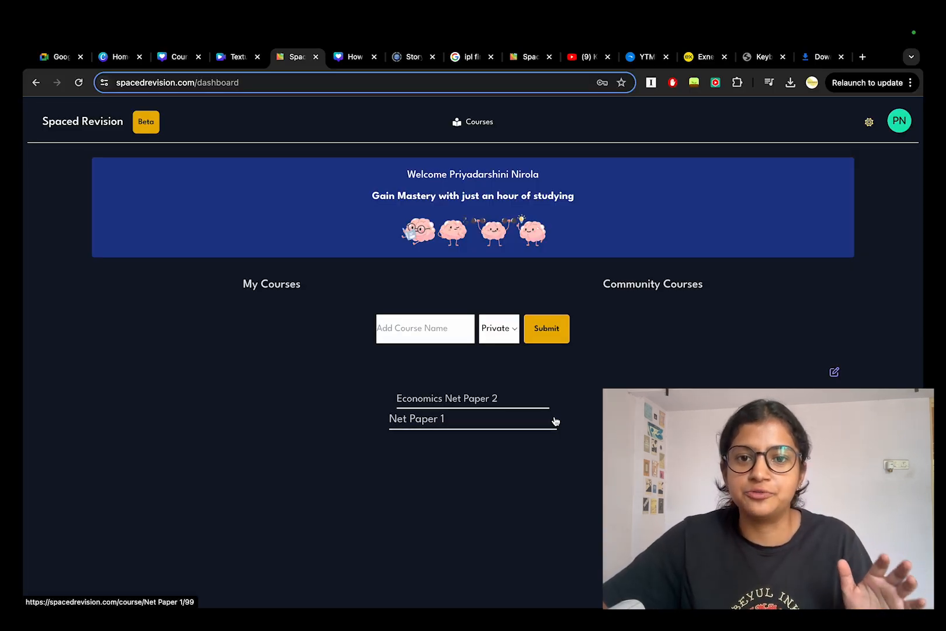
# Open the Research as a process topic in the Research subject of the Net Paper 1 course
pyautogui.click(441, 427)
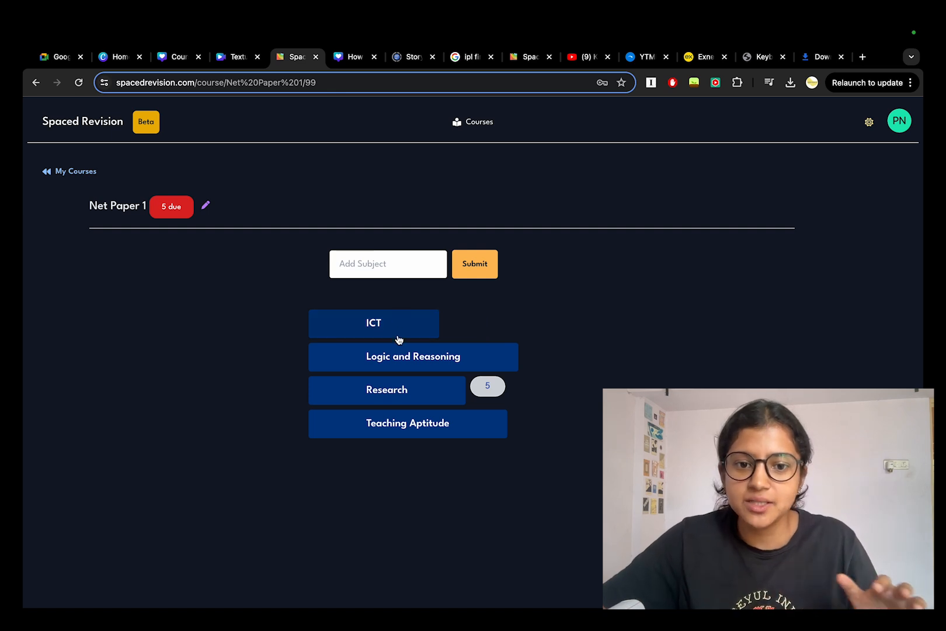
pyautogui.click(394, 401)
pyautogui.scroll(-1, 480, 432)
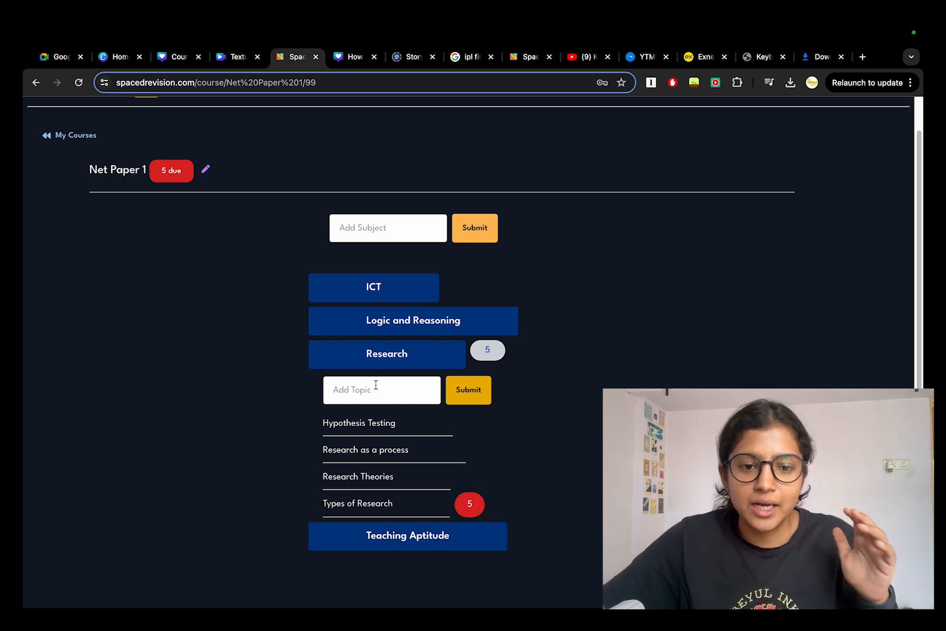
pyautogui.click(365, 456)
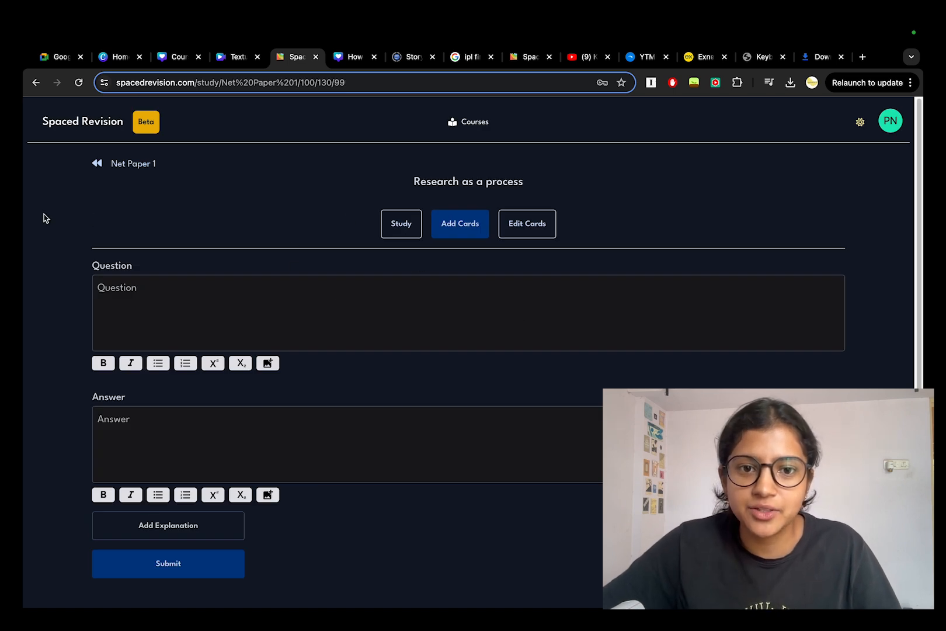
# View the topic's study, card-adding and card-editing pages
pyautogui.click(398, 235)
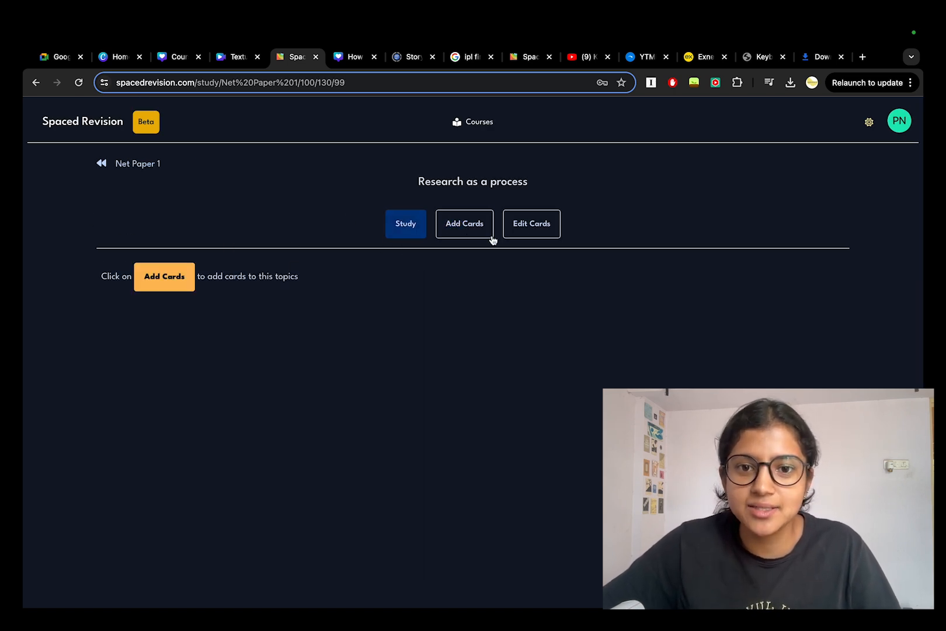
pyautogui.click(473, 231)
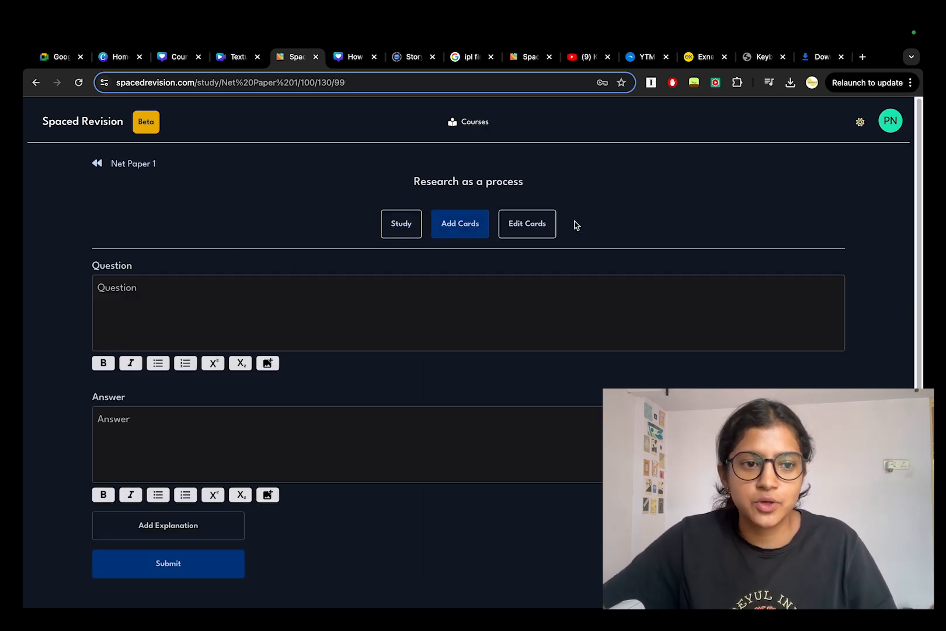
pyautogui.click(532, 227)
# Fill in a new card with the question Independent Varaible and paste its answer from the clipboard
pyautogui.click(470, 230)
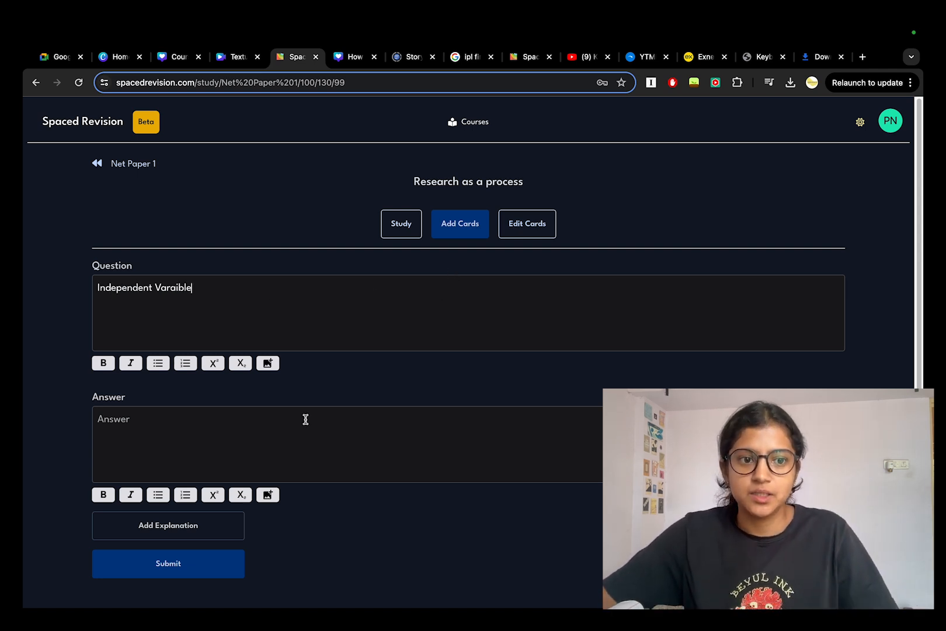
pyautogui.click(280, 417)
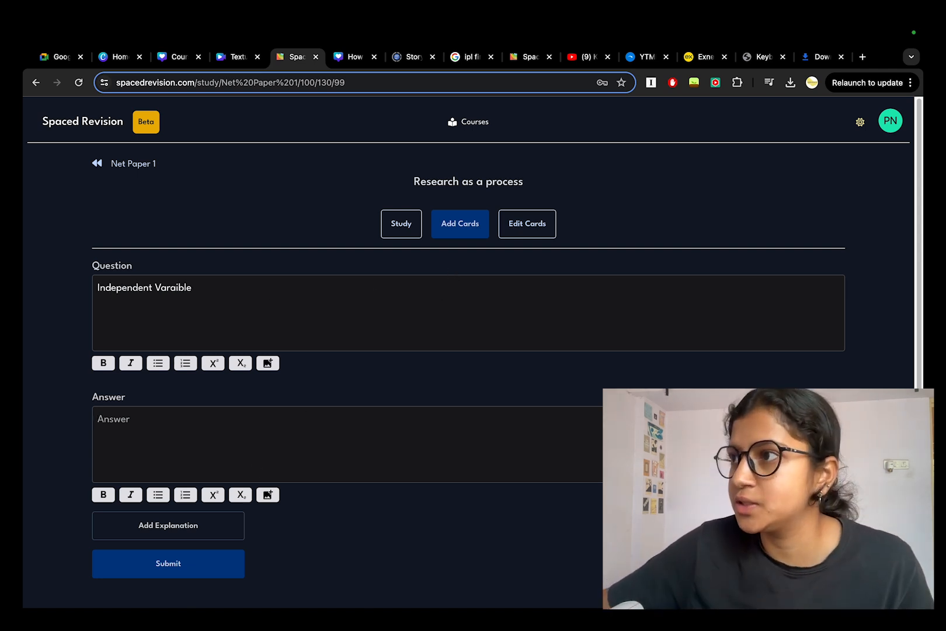
pyautogui.click(160, 458)
pyautogui.press('super+v')
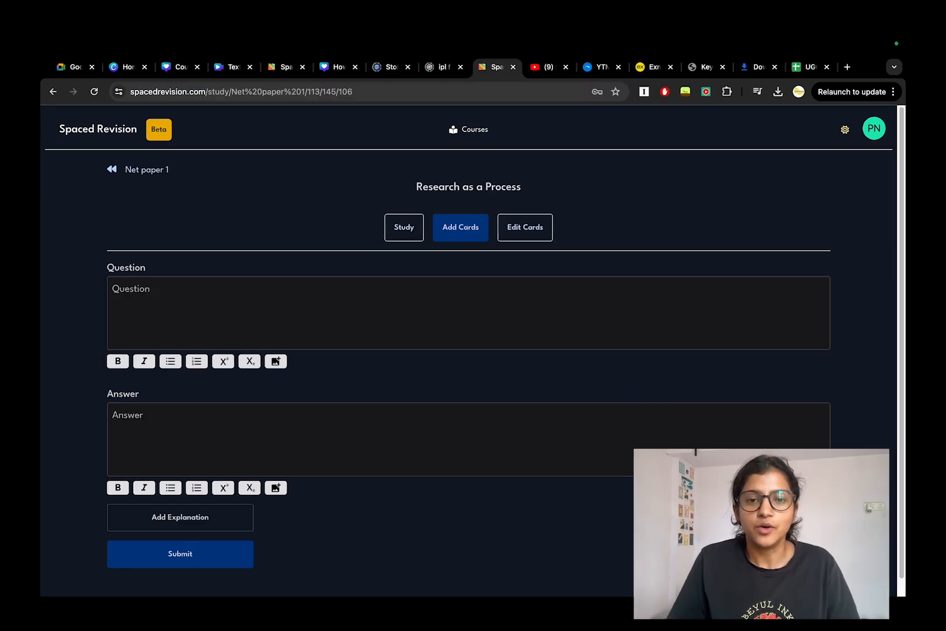
# Add a card with the question Control Variable and a page reference beginning "pg 12 first para of the NET eco" as its answer
pyautogui.write('Q')
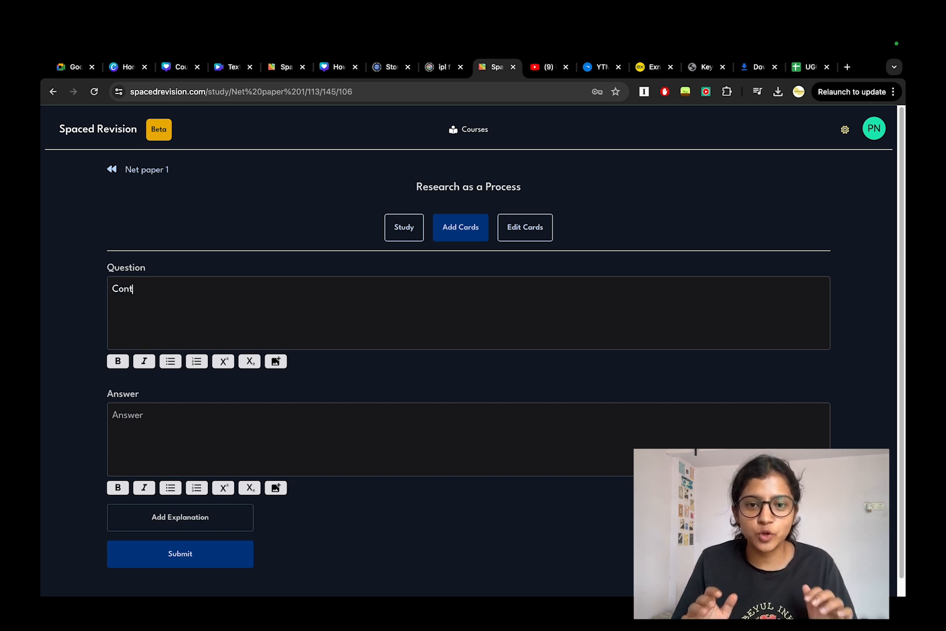
pyautogui.write('ontrol Variable')
pyautogui.click(246, 419)
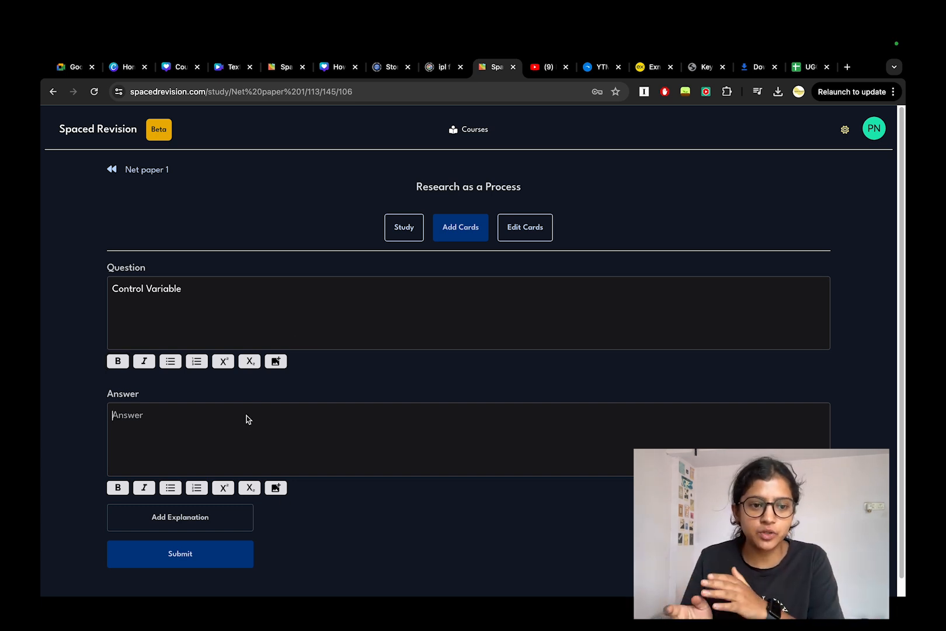
pyautogui.write('pg')
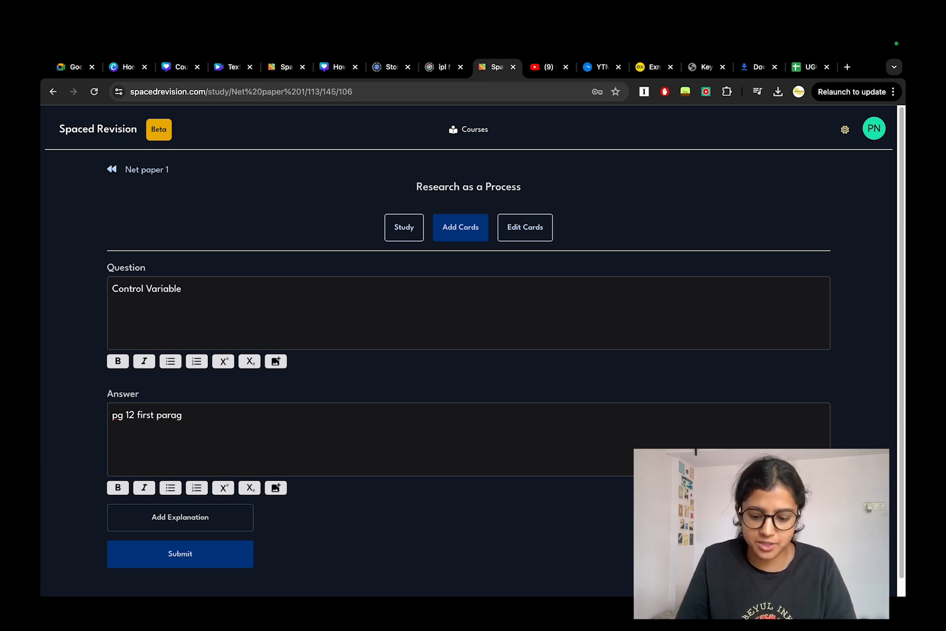
pyautogui.write('12 first para of the ')
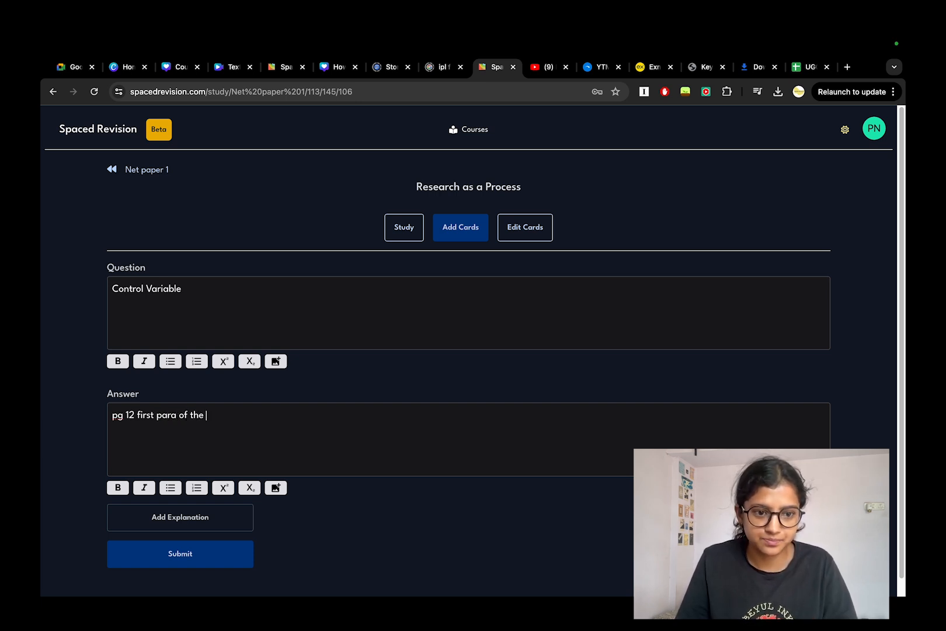
pyautogui.write('NET eco')
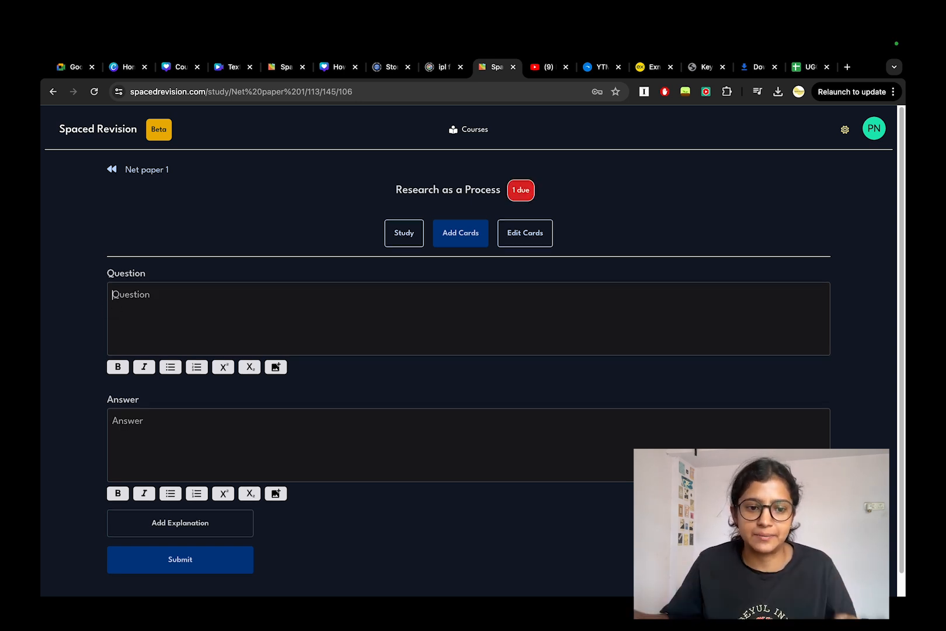
# Fill in a new card with the question Descriptive Hypothesis and its definition as the answer, and add an explanation field
pyautogui.write('Descriptive Hypothesis')
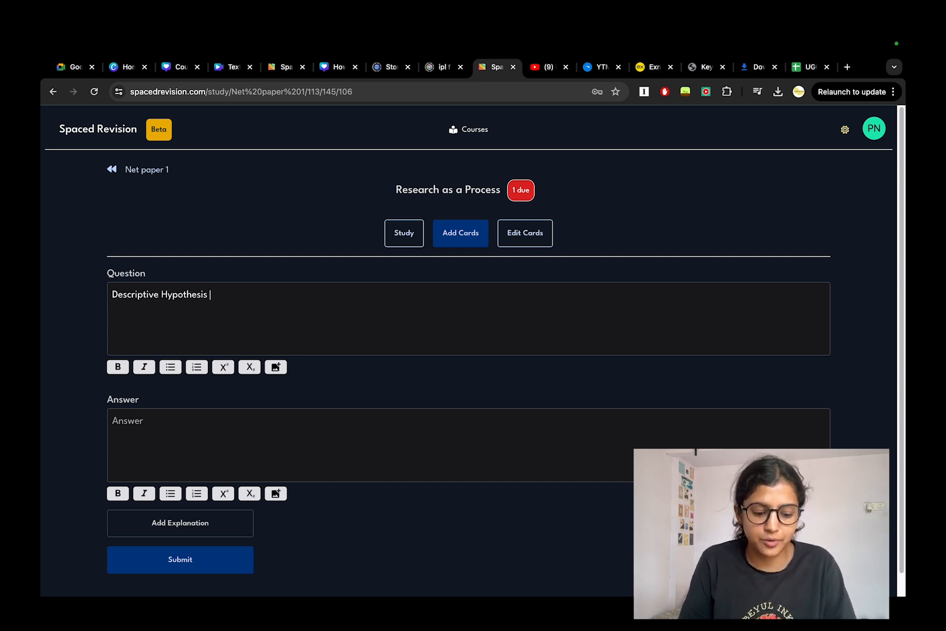
pyautogui.click(144, 420)
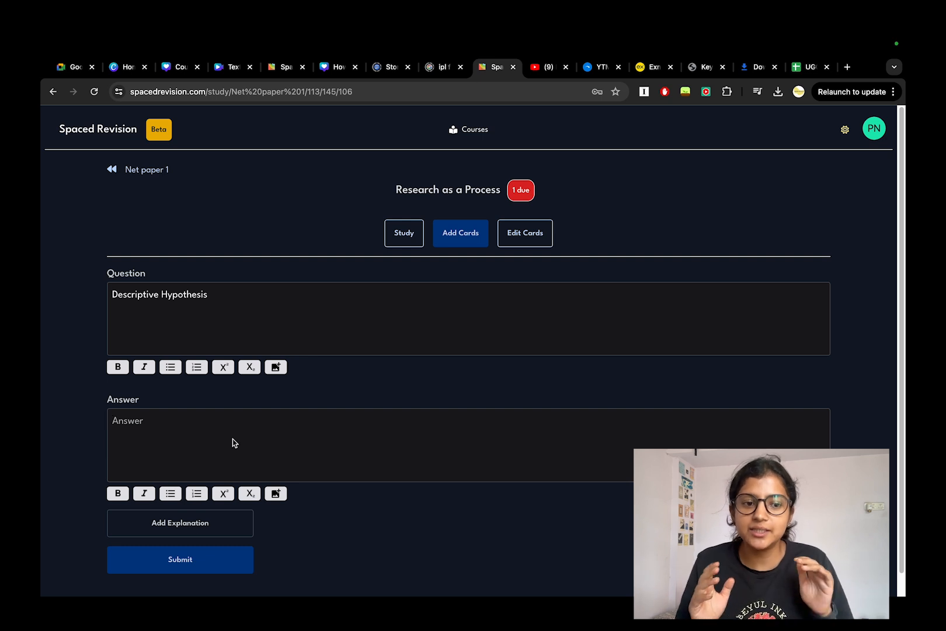
pyautogui.press('capslock')
pyautogui.write('Descriptive Hypothesis pre')
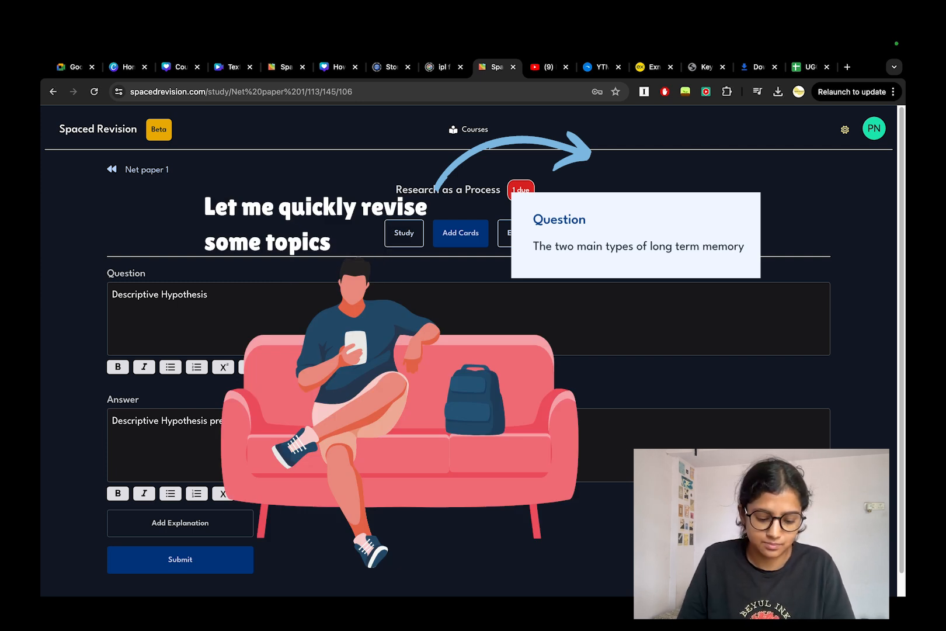
pyautogui.press('super+v')
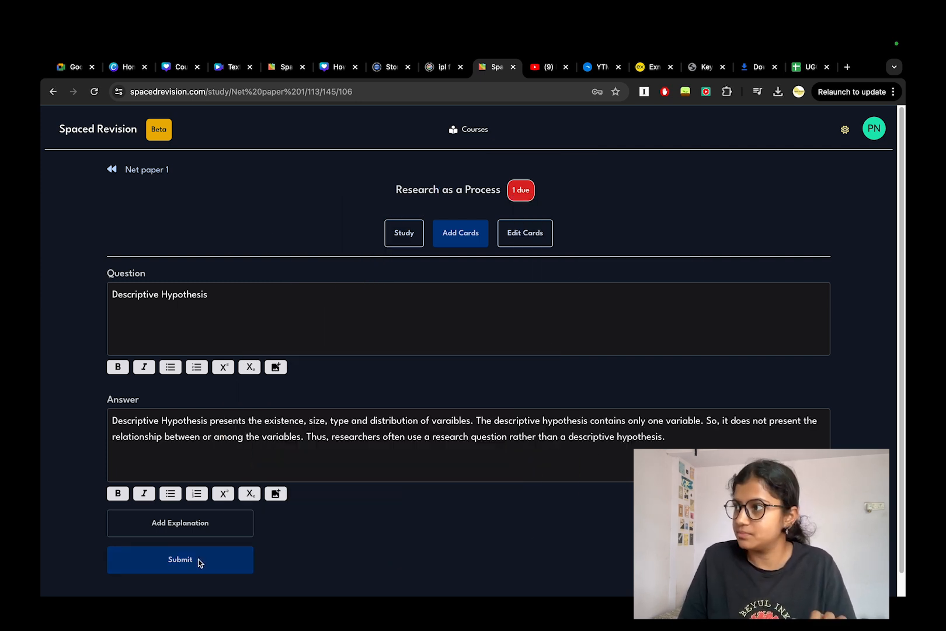
pyautogui.press('super+Tab')
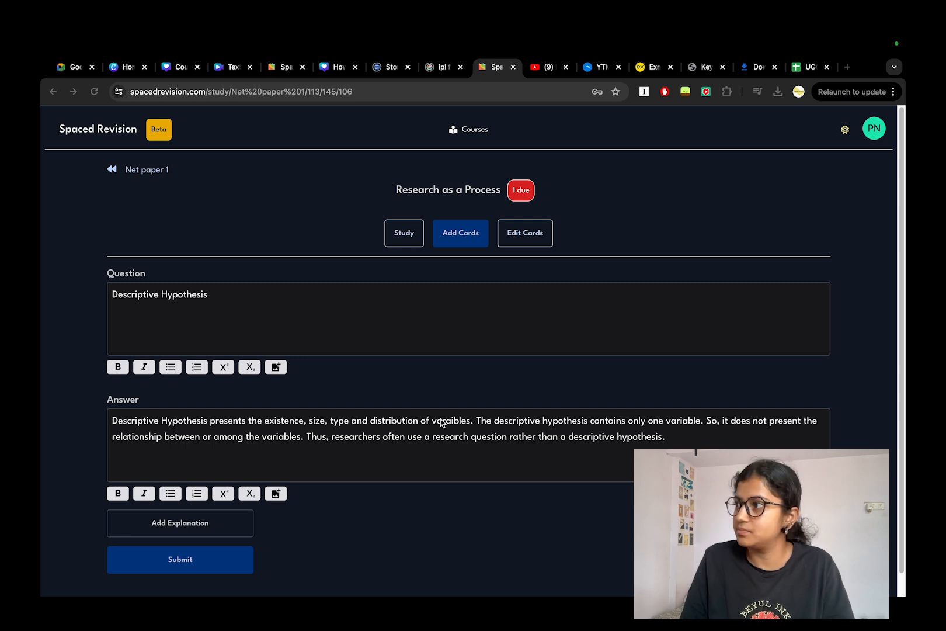
pyautogui.click(170, 529)
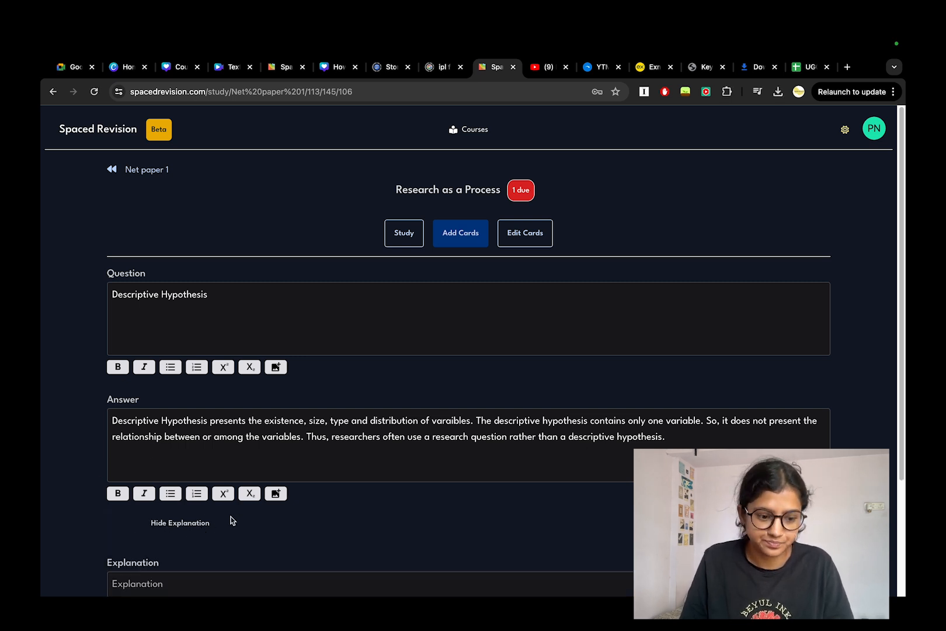
pyautogui.scroll(-3, 442, 445)
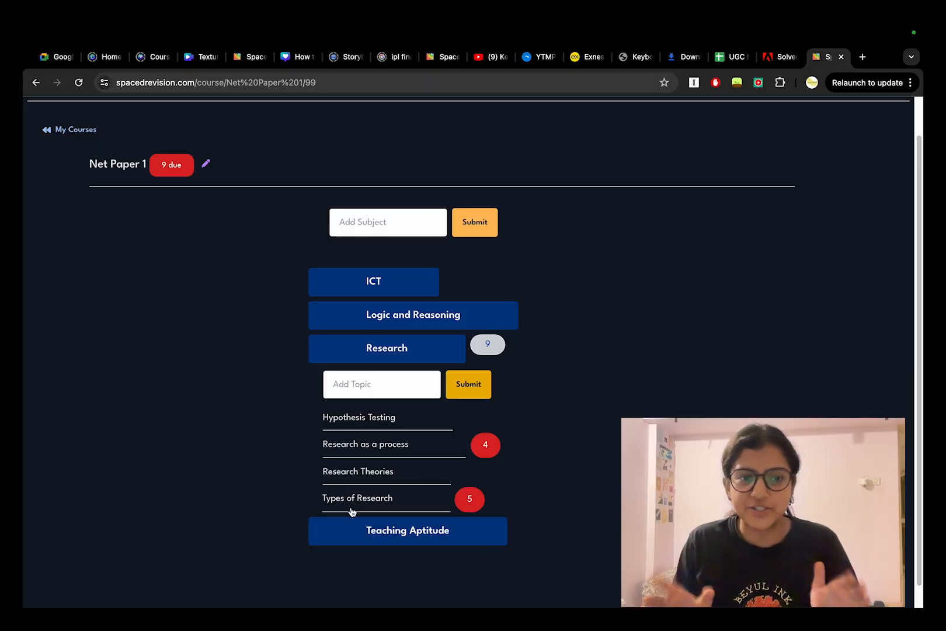
# Study the Types of Research topic, rating the "Descriptive Research ?" card Perfect (3 days) and revealing the next card's answer
pyautogui.click(368, 498)
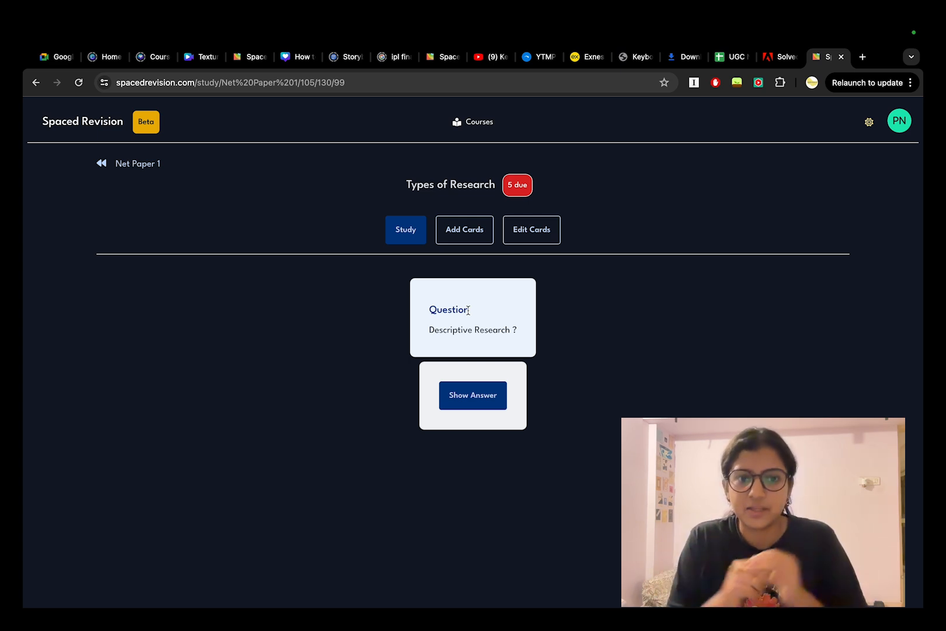
pyautogui.click(471, 404)
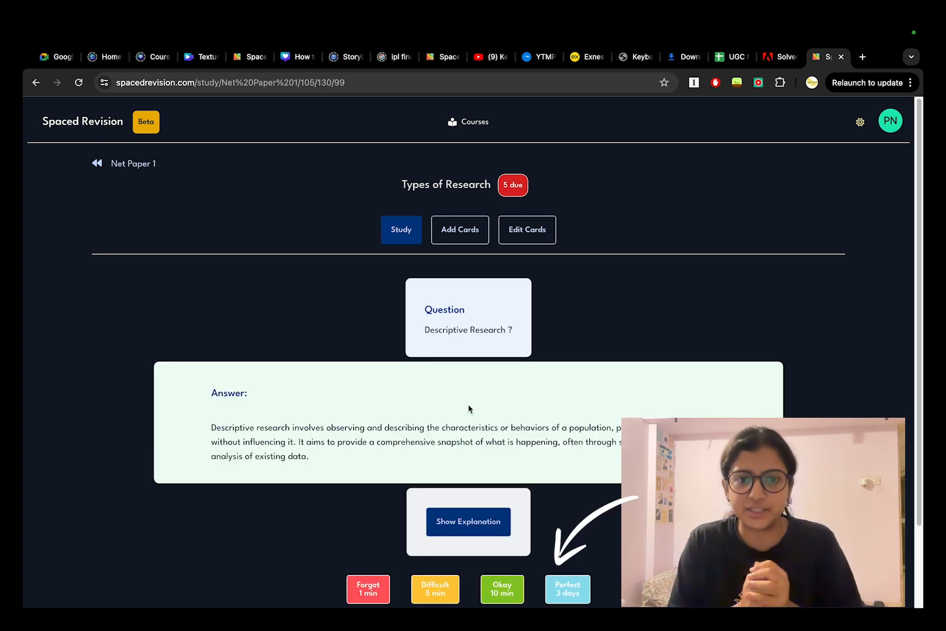
pyautogui.click(568, 589)
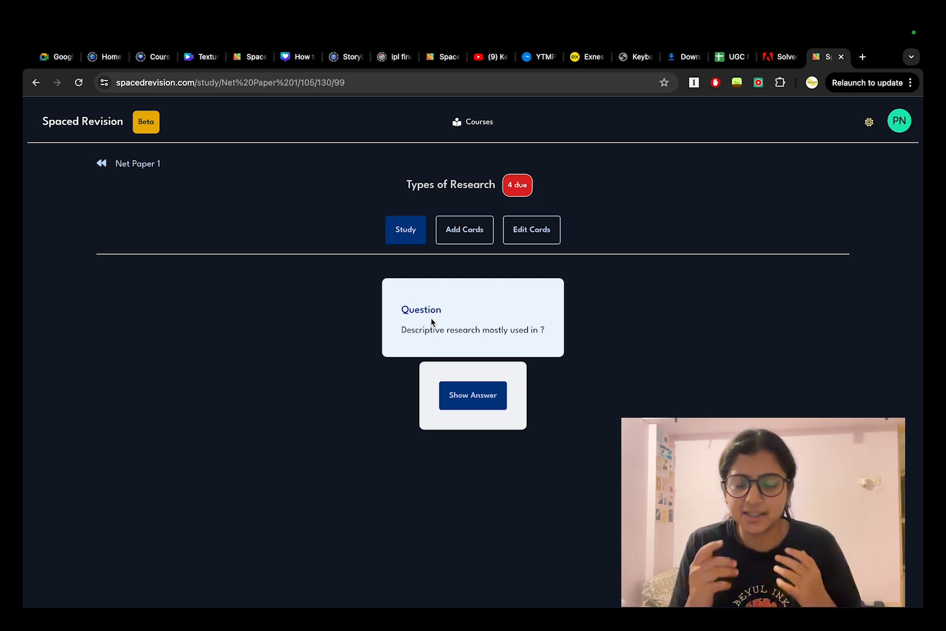
pyautogui.click(466, 388)
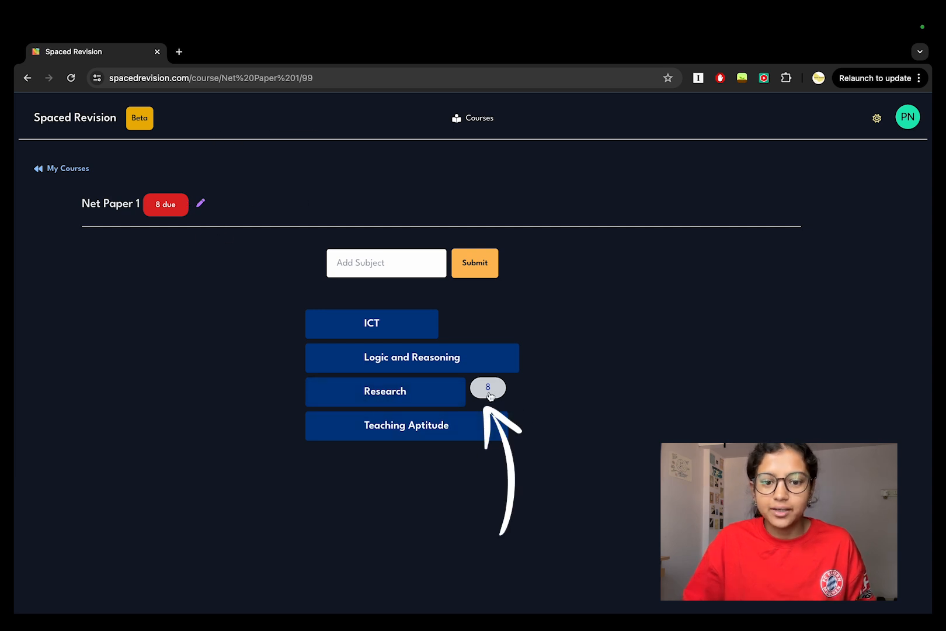
# Open the Types of Research topic in the Research subject of the Net Paper 1 course
pyautogui.click(381, 397)
pyautogui.scroll(-2, 611, 465)
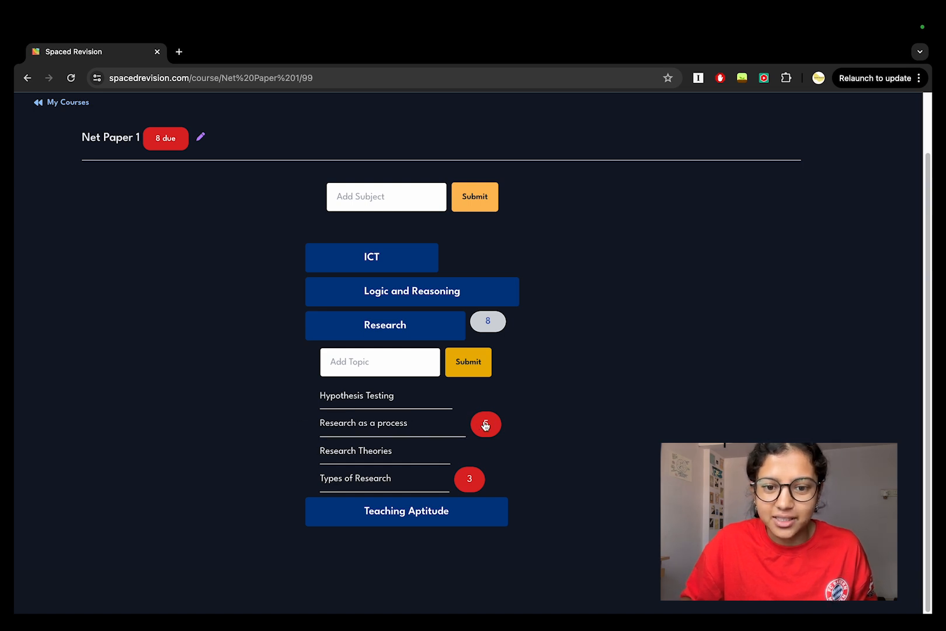
pyautogui.click(447, 484)
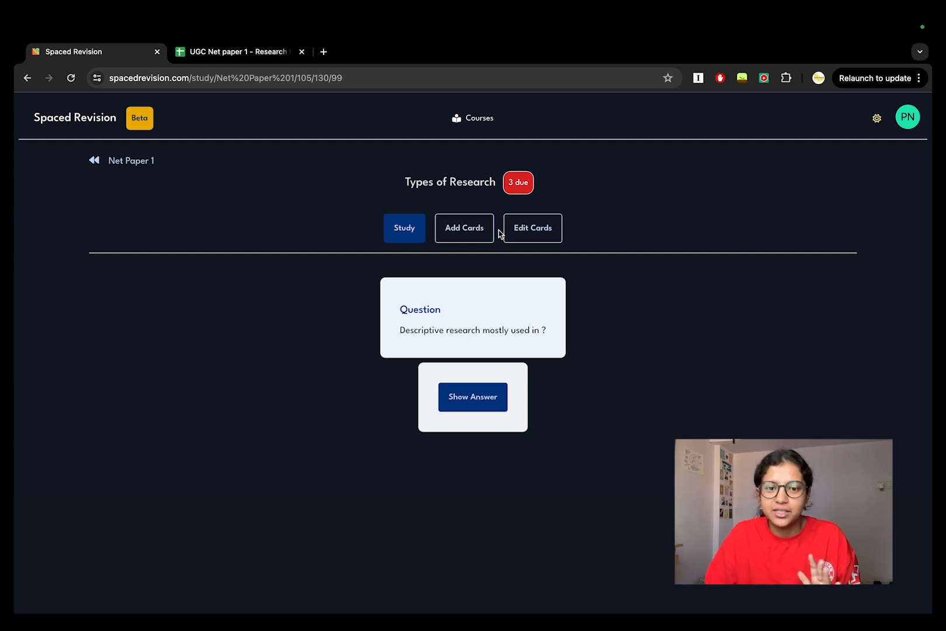
# Reveal the answer to "Descriptive research mostly used in ?" and rate the card Okay (4 days)
pyautogui.click(451, 396)
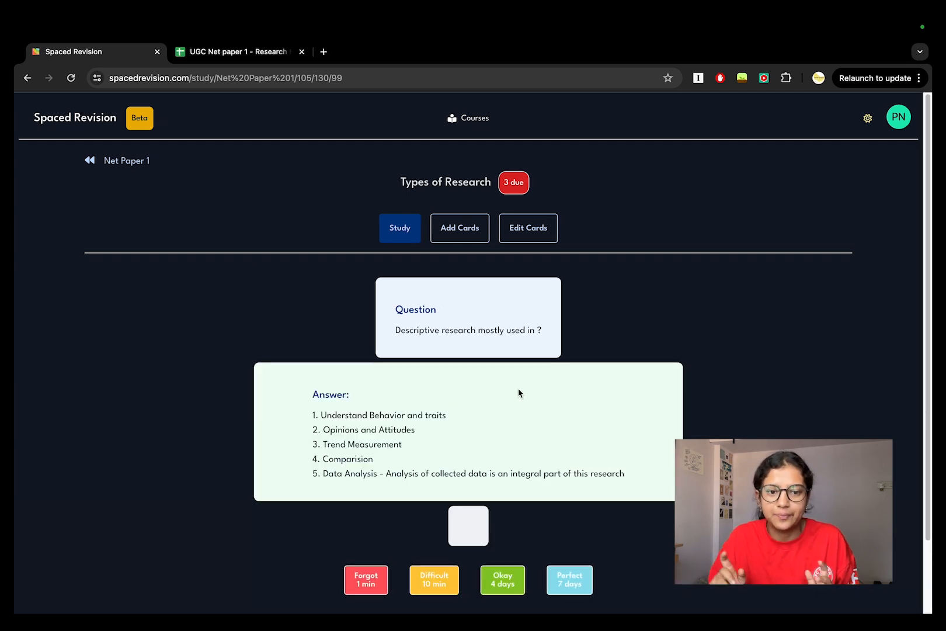
pyautogui.scroll(-1, 515, 374)
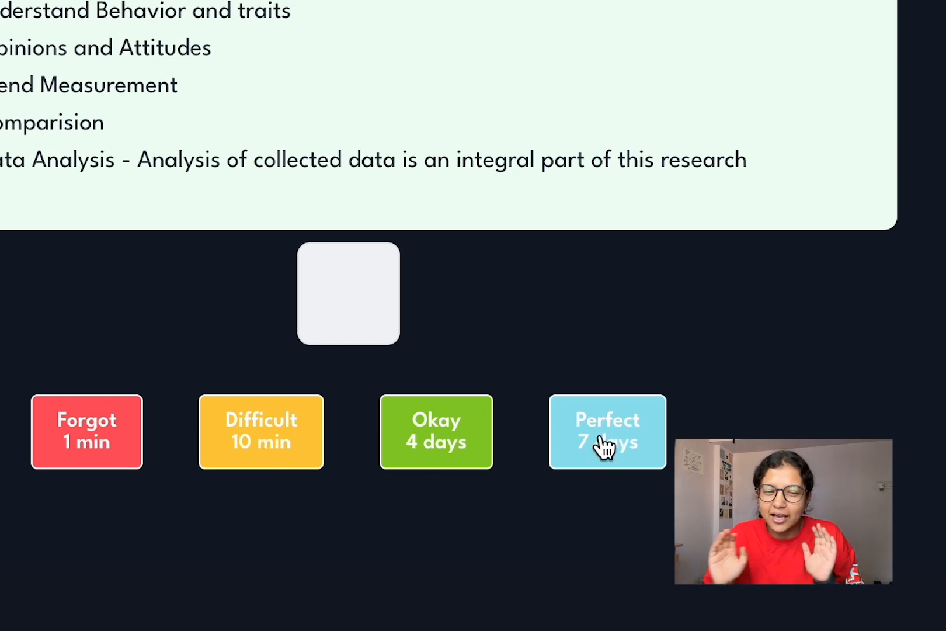
pyautogui.scroll(2, 573, 224)
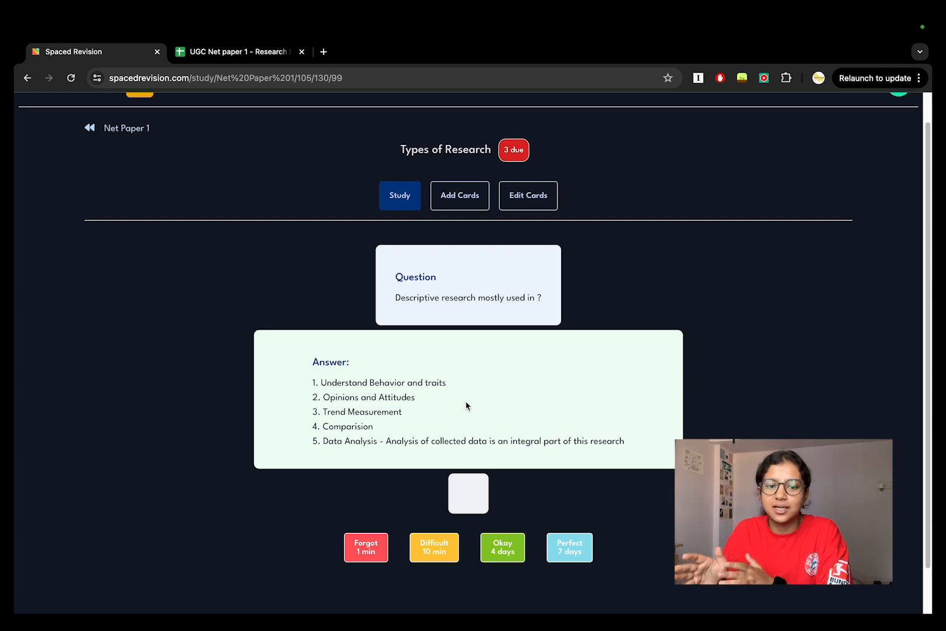
pyautogui.click(507, 552)
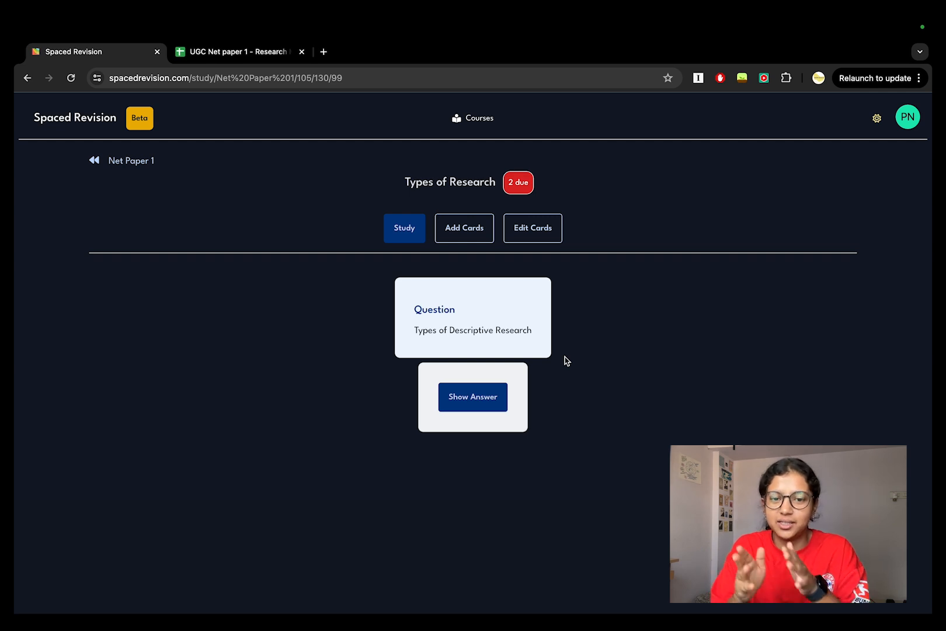
# Reveal and rate two due cards: Types of Descriptive Research as Okay (4 days) and Survey research as Perfect (7 days)
pyautogui.click(456, 408)
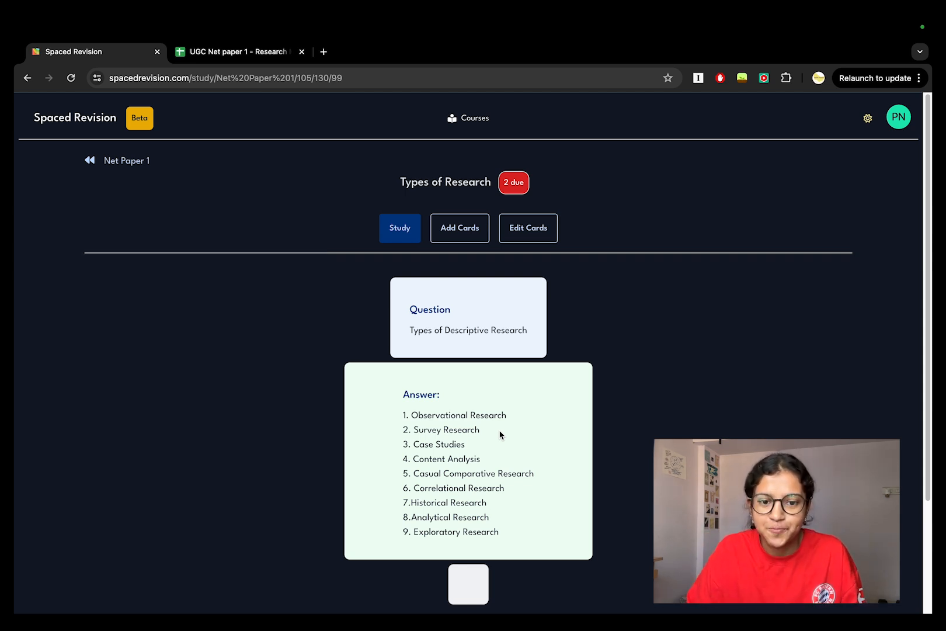
pyautogui.scroll(-2, 499, 434)
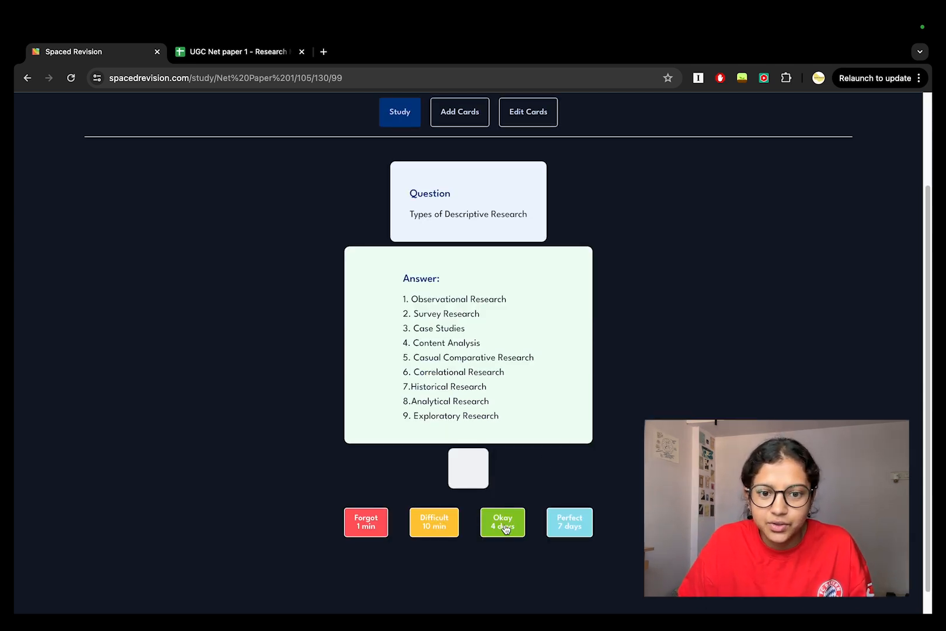
pyautogui.click(499, 526)
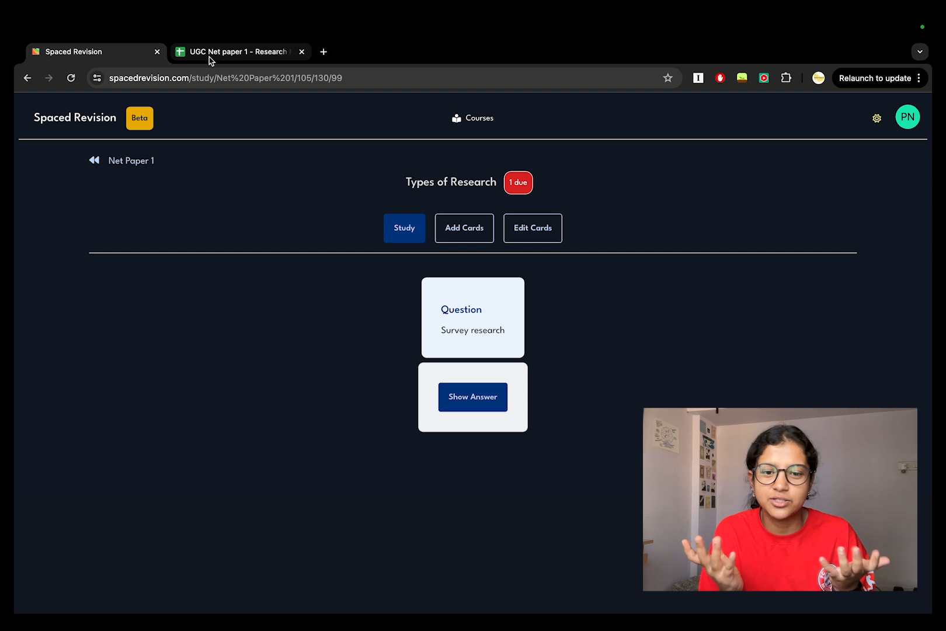
pyautogui.click(468, 401)
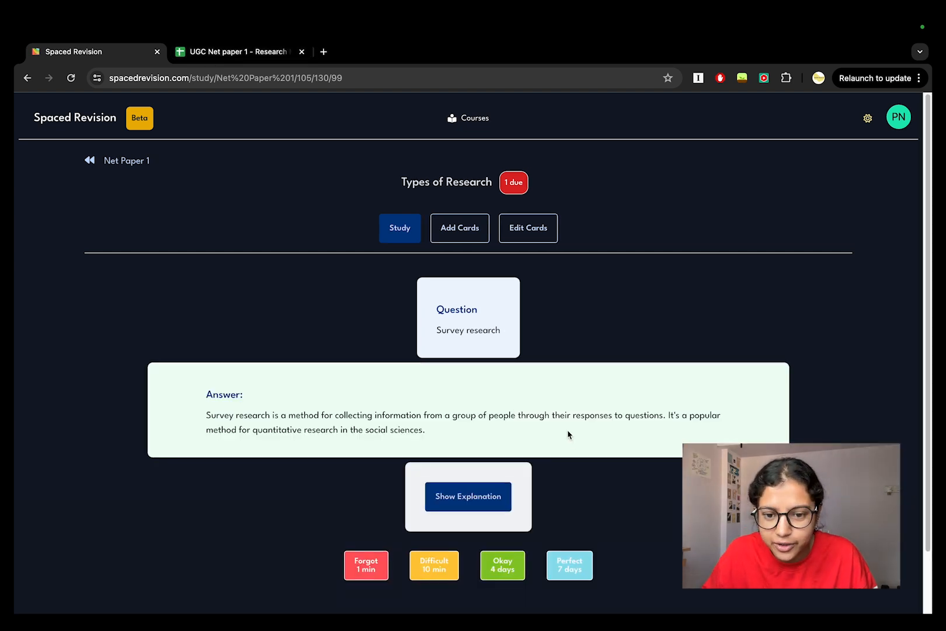
pyautogui.click(574, 573)
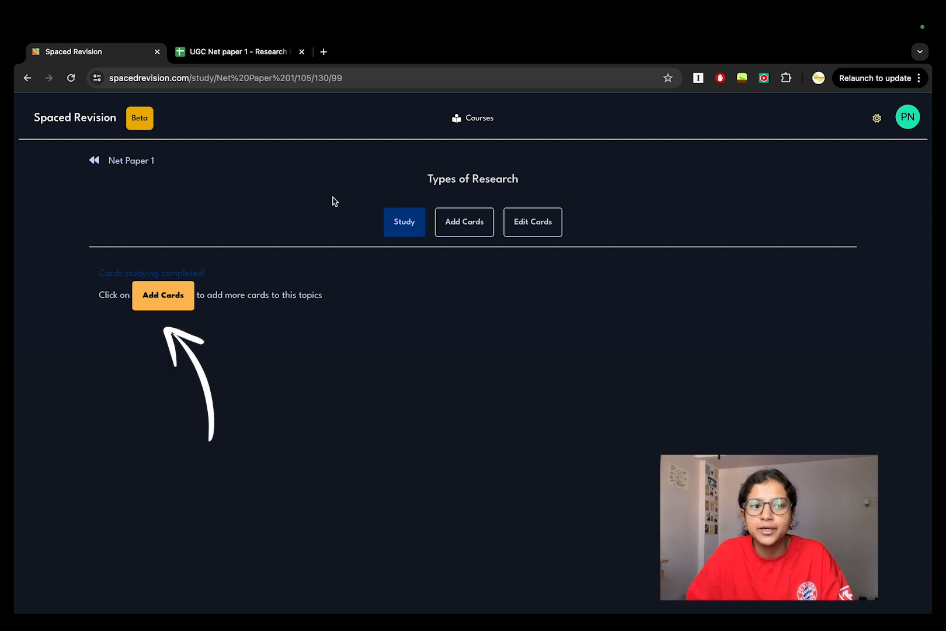
# Add a card to Types of Research with the question Ex post facto research and its causal-comparative research definition as the answer
pyautogui.click(147, 294)
pyautogui.write('Ex post facto research')
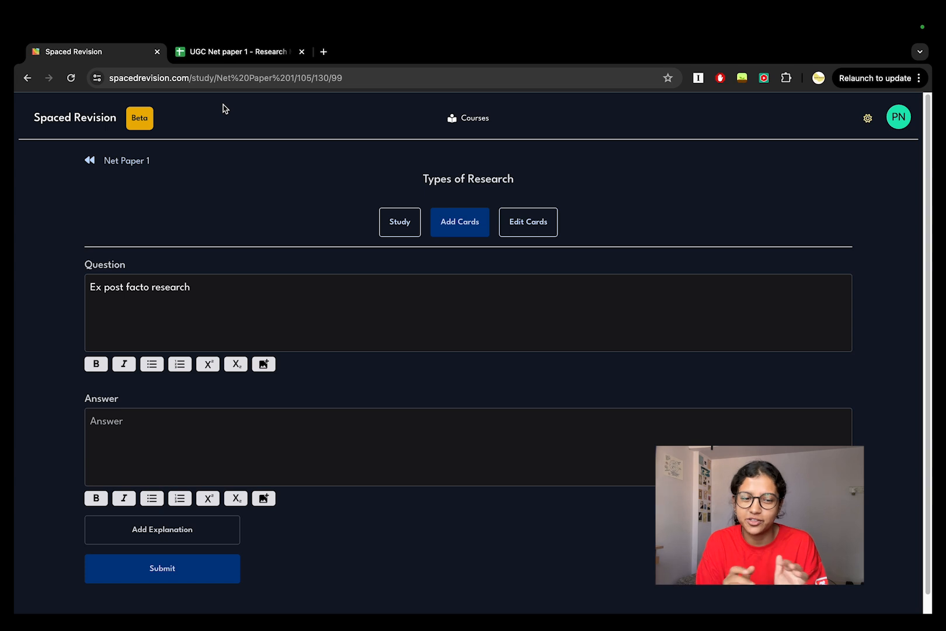
pyautogui.click(148, 433)
pyautogui.write('Ex post facto research, also known as causal-comparative research, examines the relationship between variables without manipulation by the researcher. It investigates how existing differences in variables lead to differences in outcomes. Unlike experimental research, the researcher does not intervene or control the variables.')
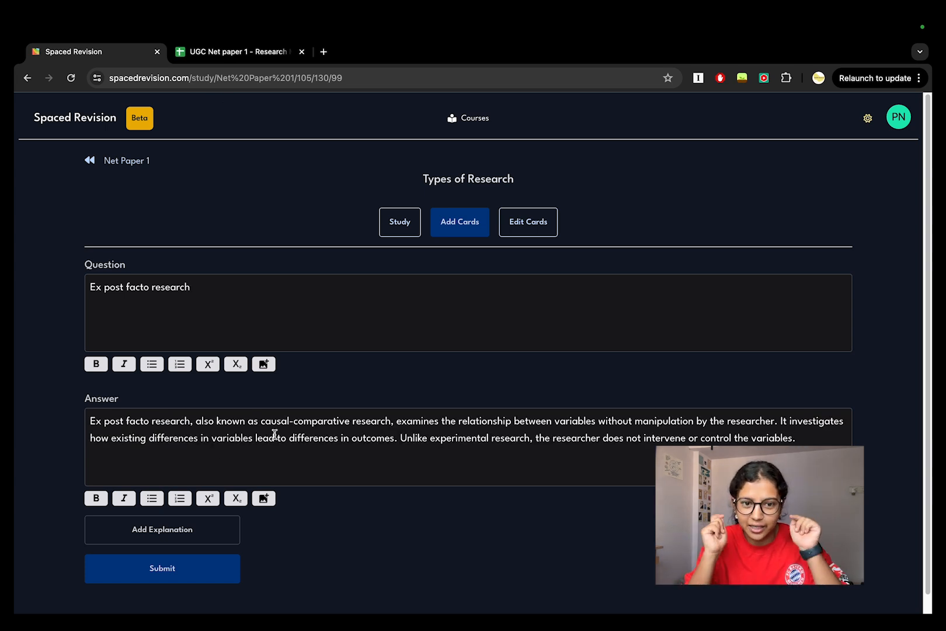
pyautogui.click(150, 572)
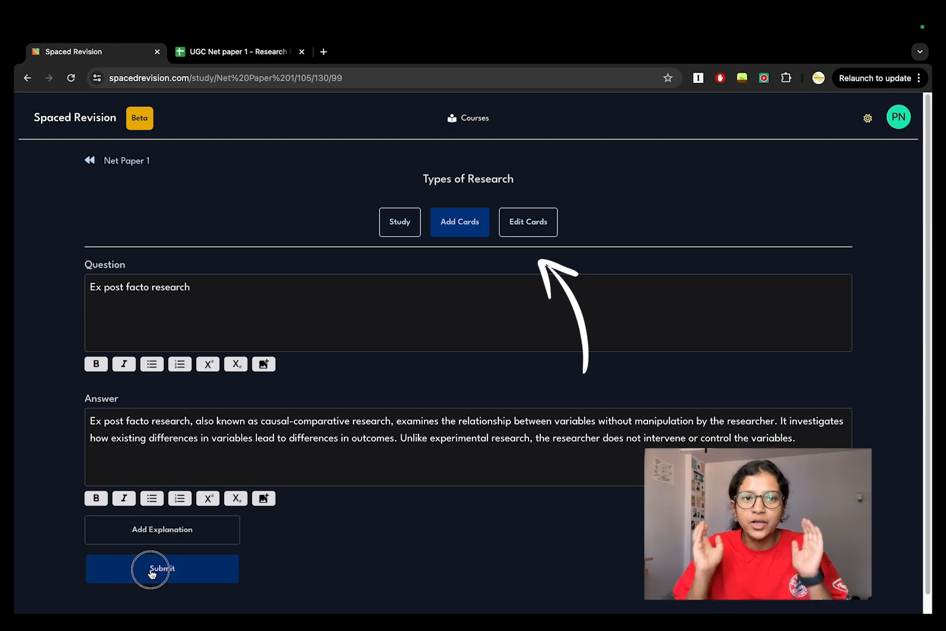
# Edit the Exploratory research card to include an explanation about a marketing team researching consumer preferences for a new product category
pyautogui.scroll(-4, 525, 403)
pyautogui.scroll(-5, 317, 408)
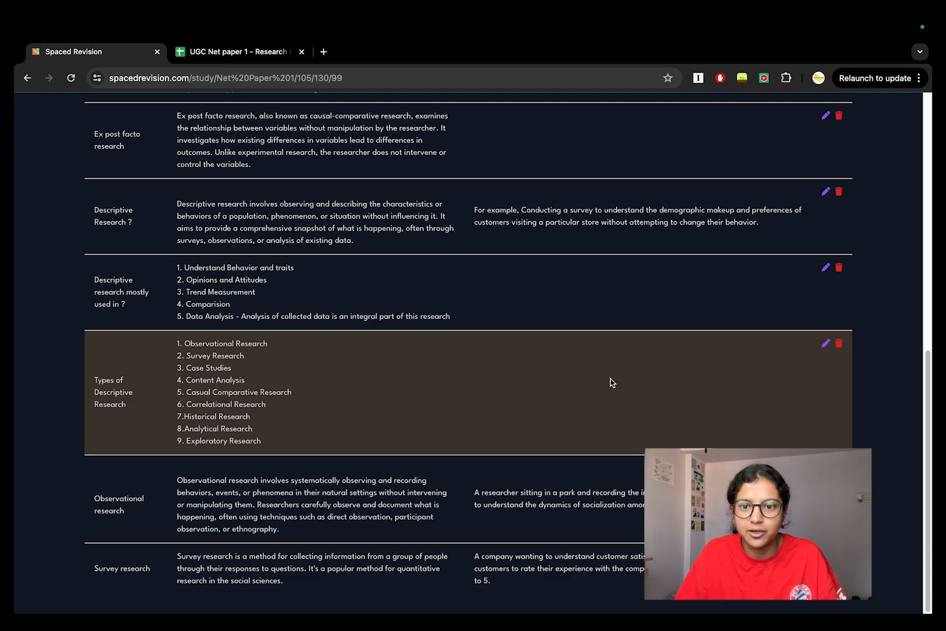
pyautogui.scroll(8, 610, 373)
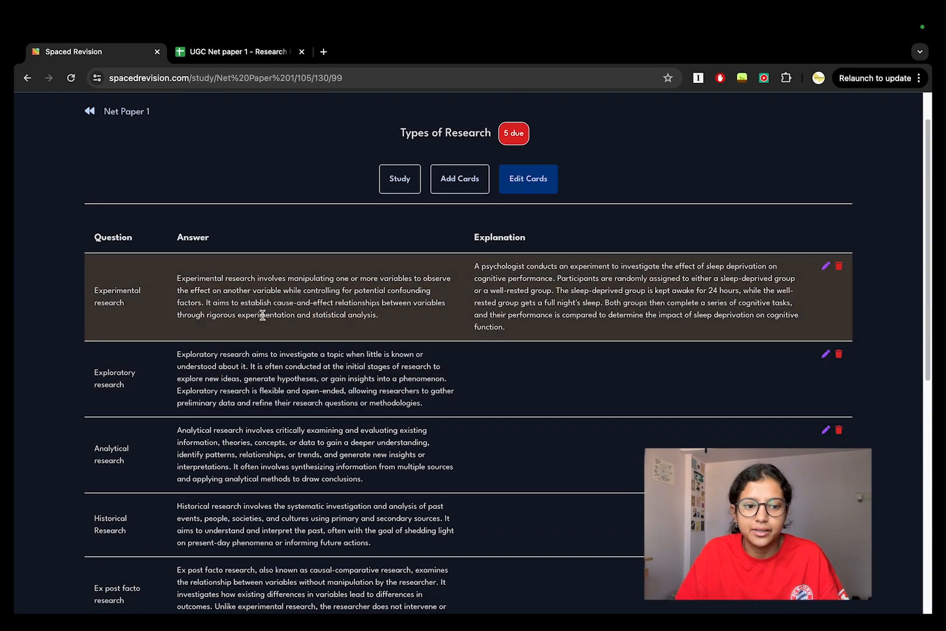
pyautogui.click(825, 356)
pyautogui.scroll(-3, 316, 411)
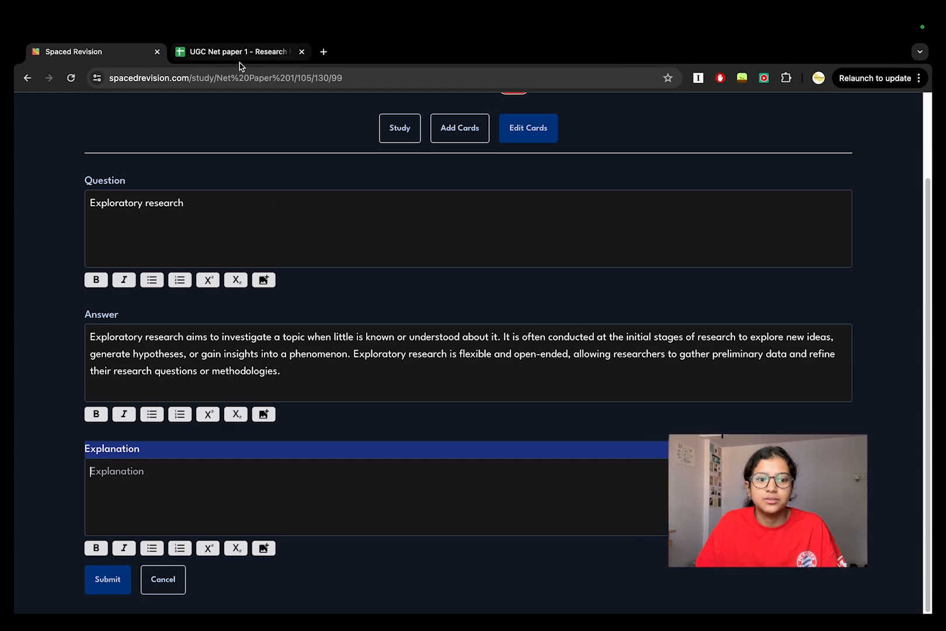
pyautogui.write("A marketing team conducts exploratory research to understand consumer preferences for a new product category. They might use focus groups, interviews, or surveys to gather qualitative insights into consumers' needs, preferences, and behaviors regarding similar products.")
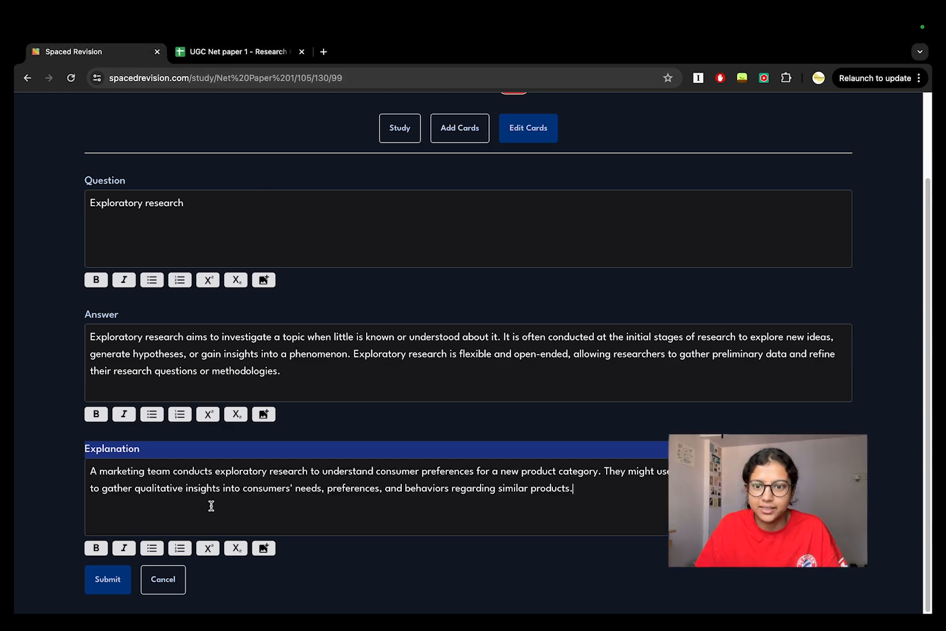
pyautogui.click(105, 589)
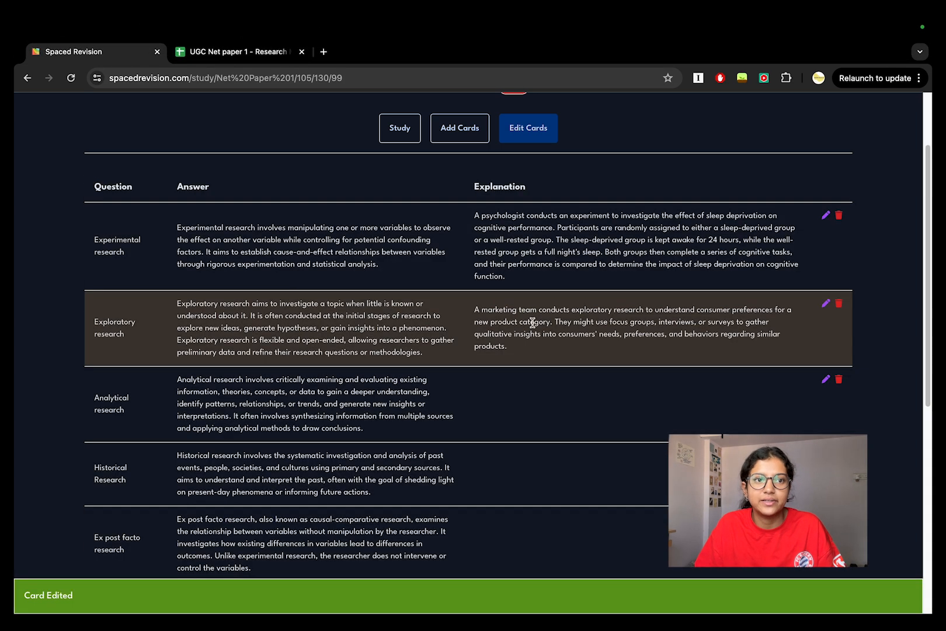
# Open the Analytical research card for editing at its explanation field
pyautogui.click(825, 379)
pyautogui.scroll(-2, 257, 318)
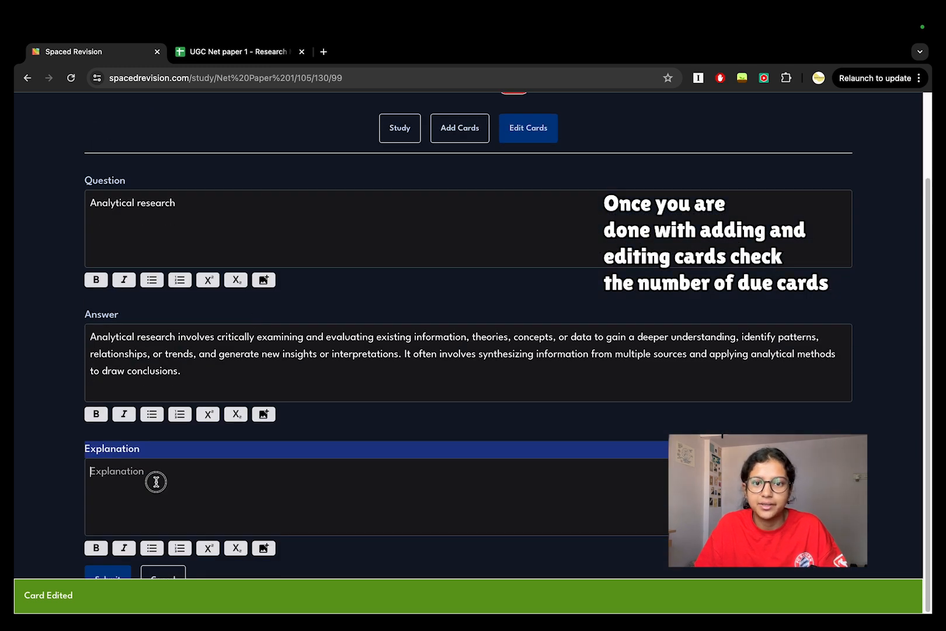